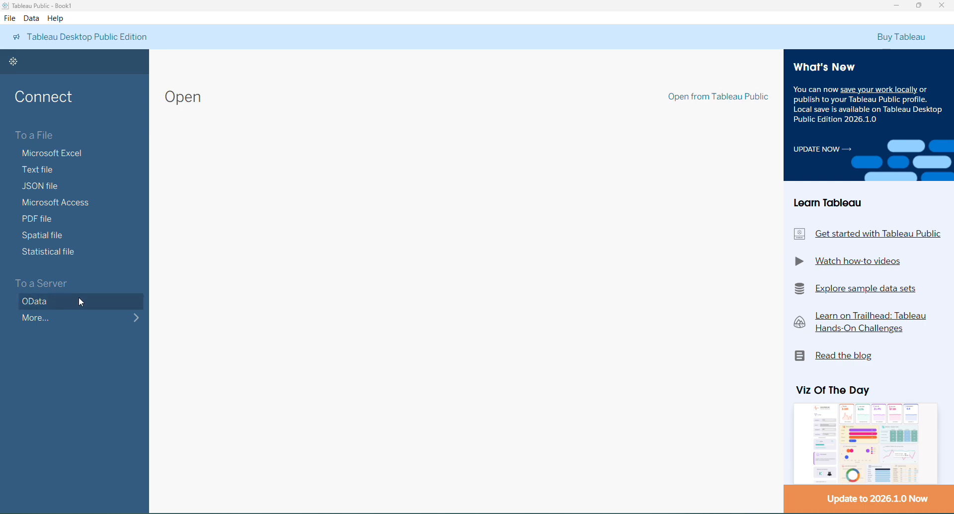
- Connect to the Microsoft Excel workbook S2-OfficeSupplies from the Downloads folder
left_click(100, 322)
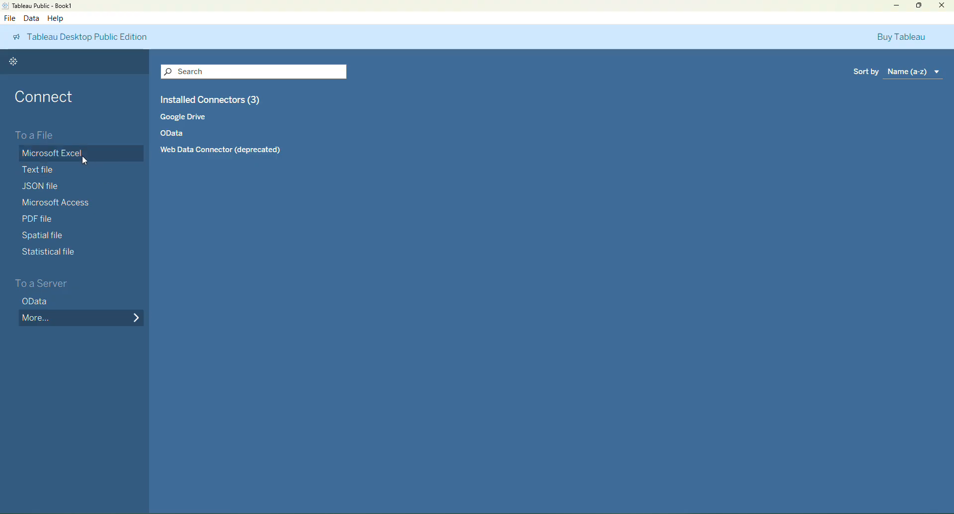
left_click(82, 156)
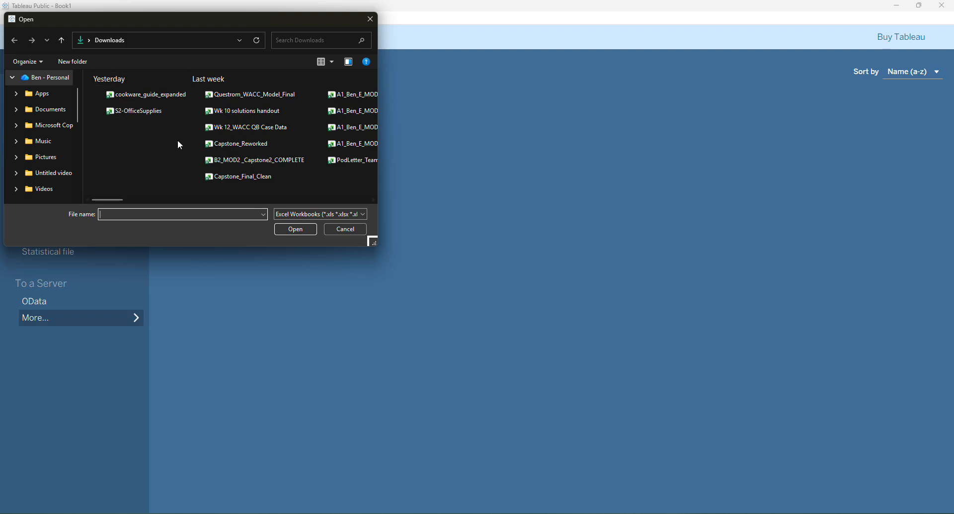
double_click(129, 112)
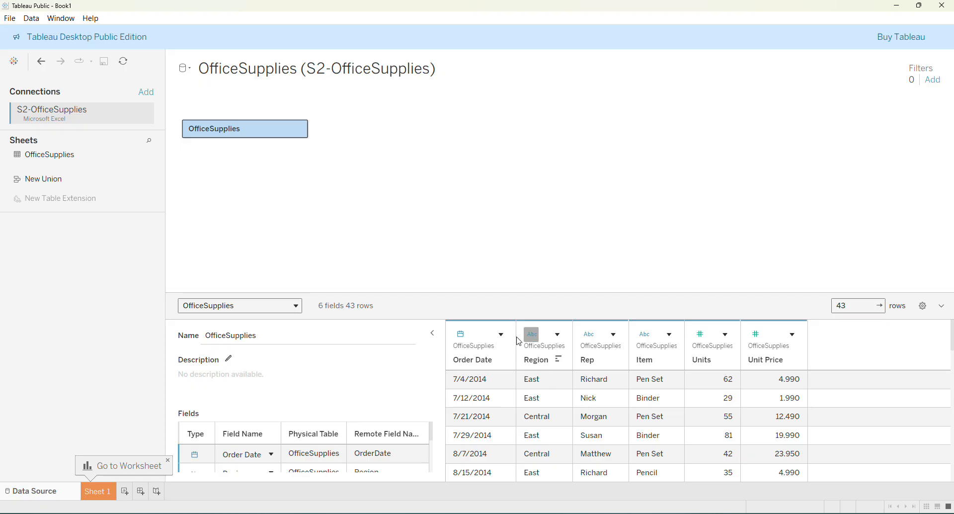
- View the data type options for the Order Date field without changing the type
left_click(462, 334)
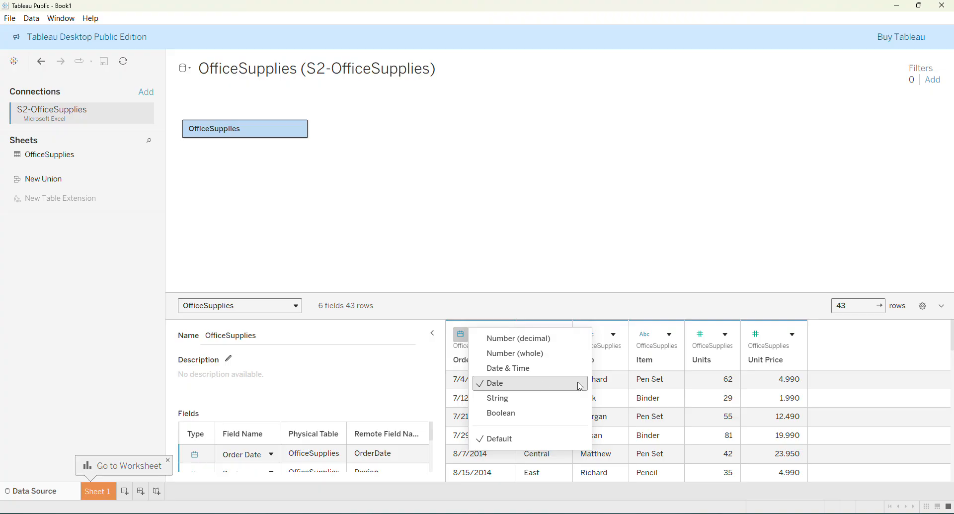
left_click(657, 286)
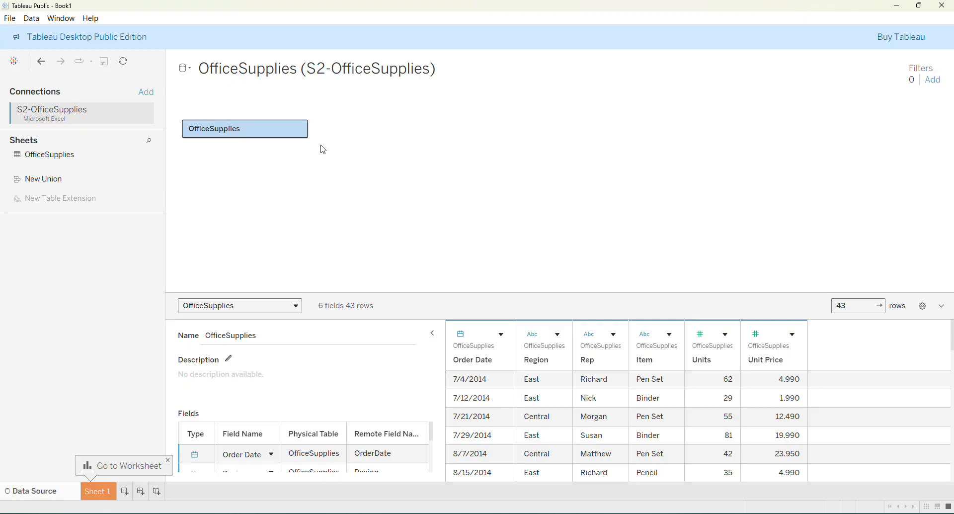
- Add a second copy of the OfficeSupplies table to the data model, inspect its relationship, and remove that relationship again
left_click_drag(64, 154, 348, 142)
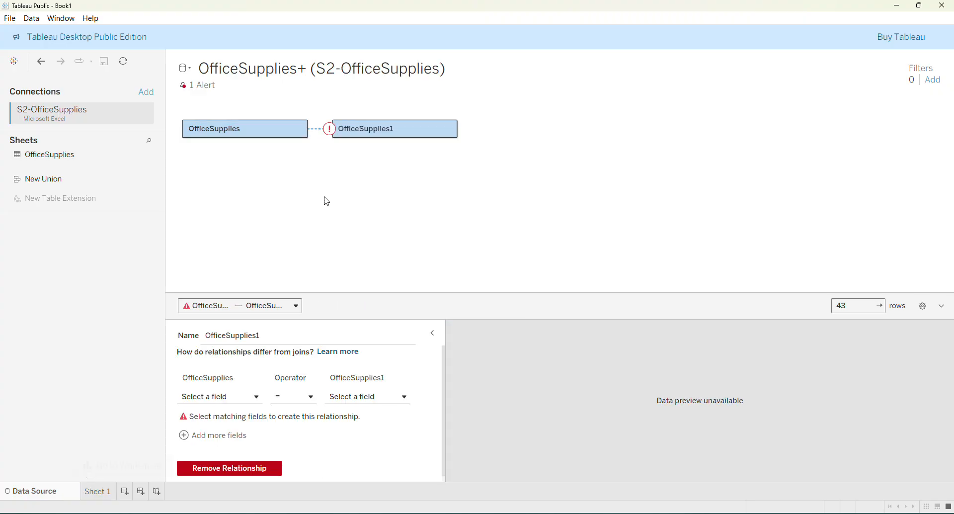
mouse_move(330, 134)
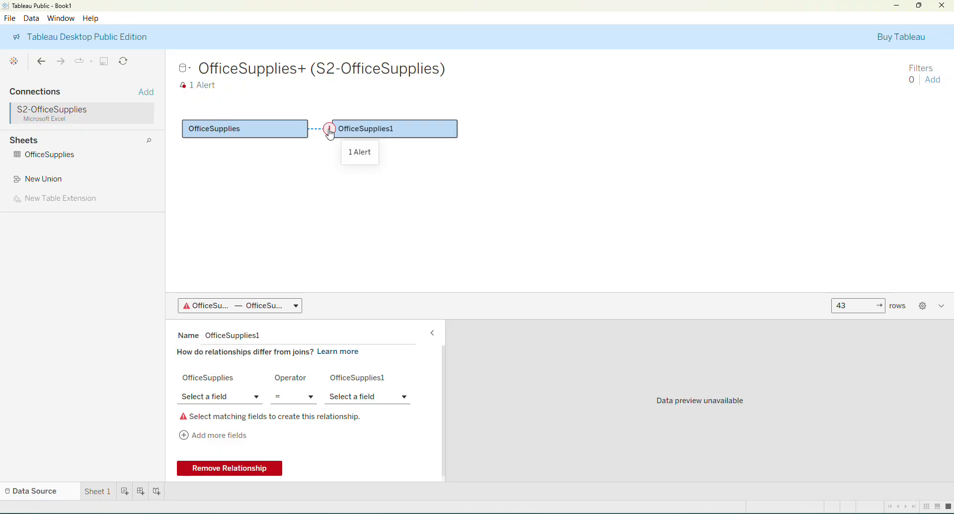
left_click(359, 138)
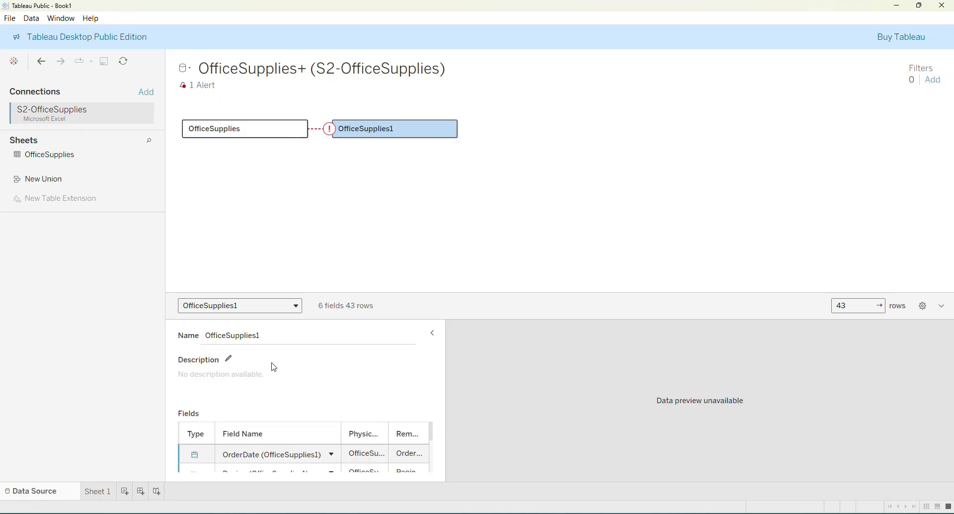
left_click(320, 130)
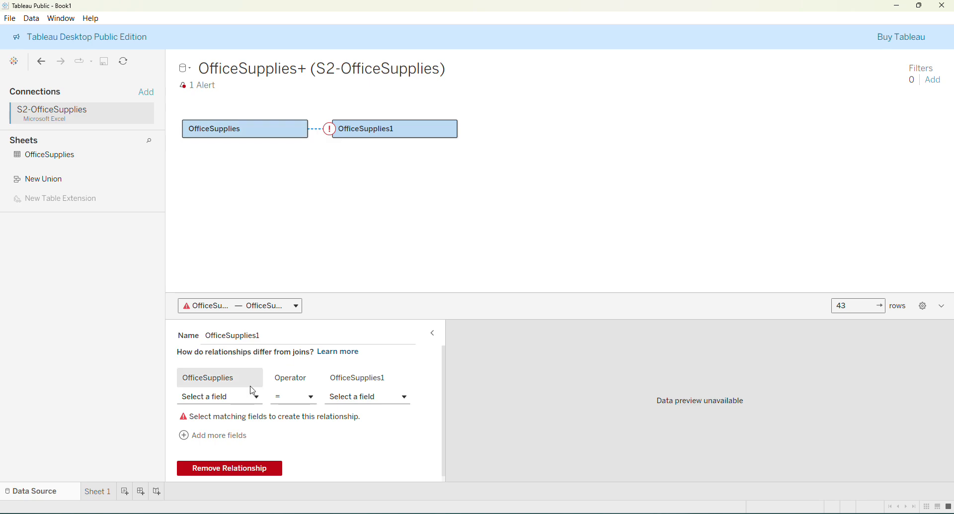
left_click(229, 467)
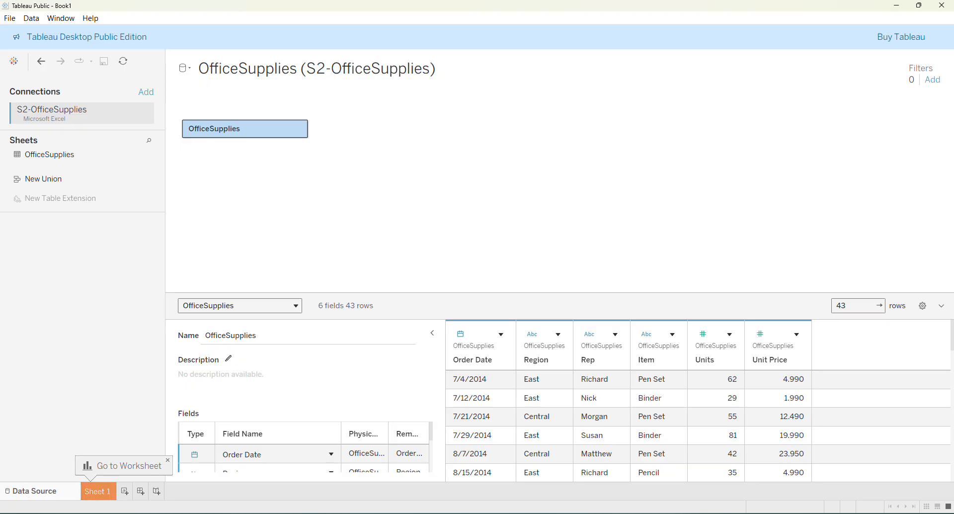
- Open Sheet 1 and view the underlying data of the OfficeSupplies source
left_click(98, 491)
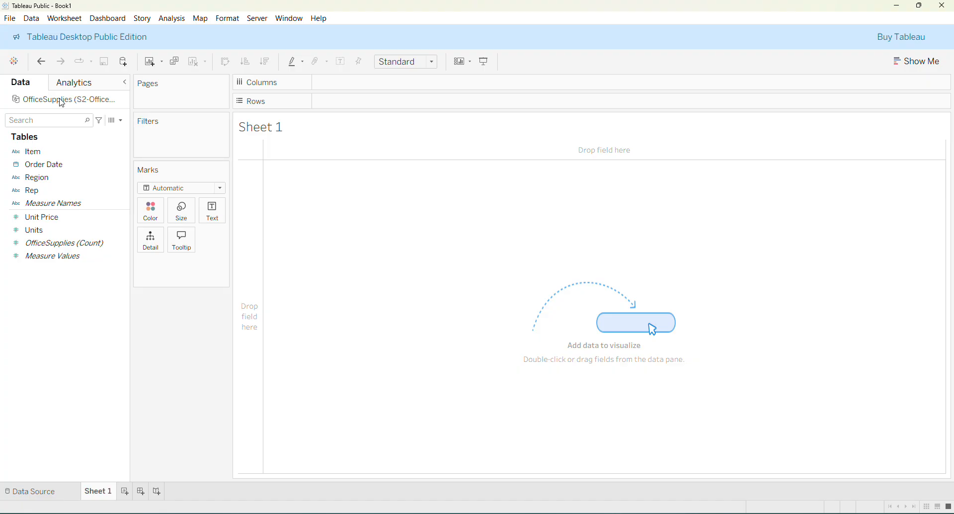
left_click(66, 190)
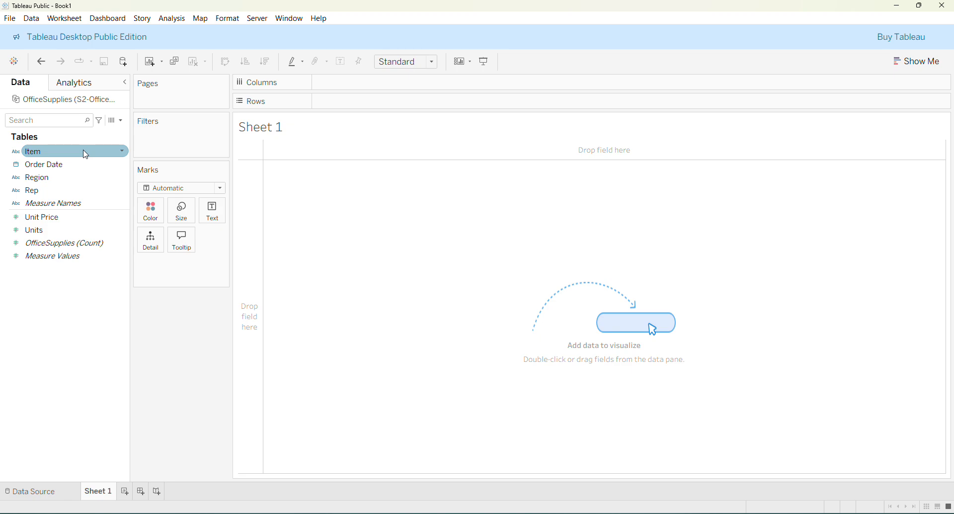
right_click(52, 98)
left_click(94, 120)
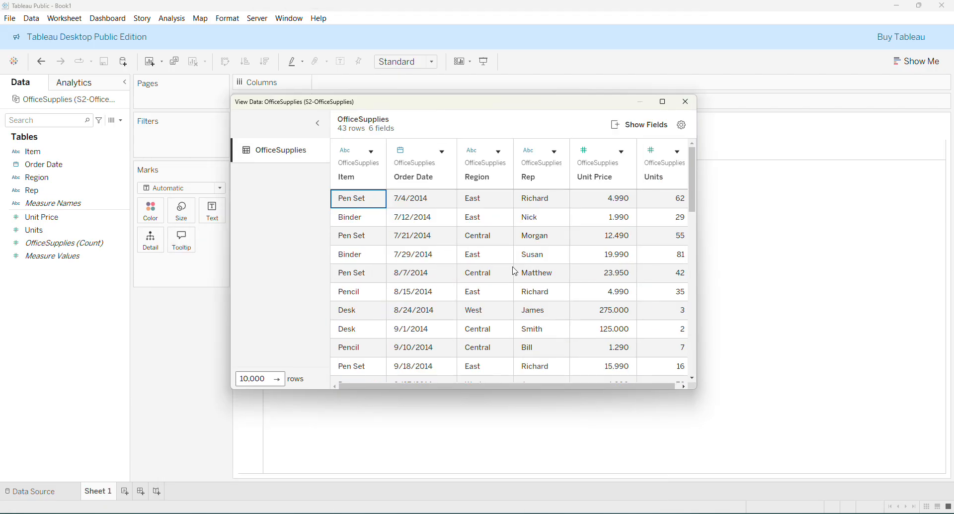
left_click(686, 103)
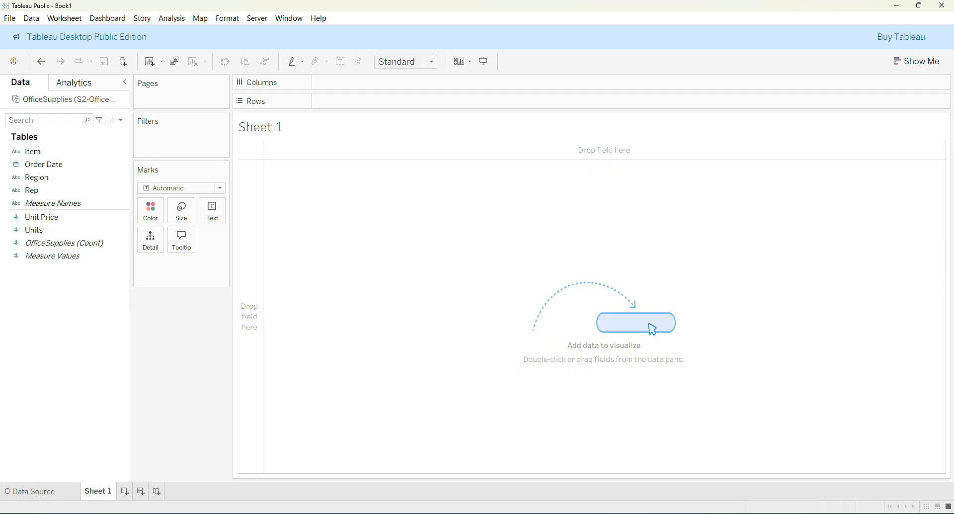
- View the connection options for a new data source and return to the worksheet
left_click(32, 19)
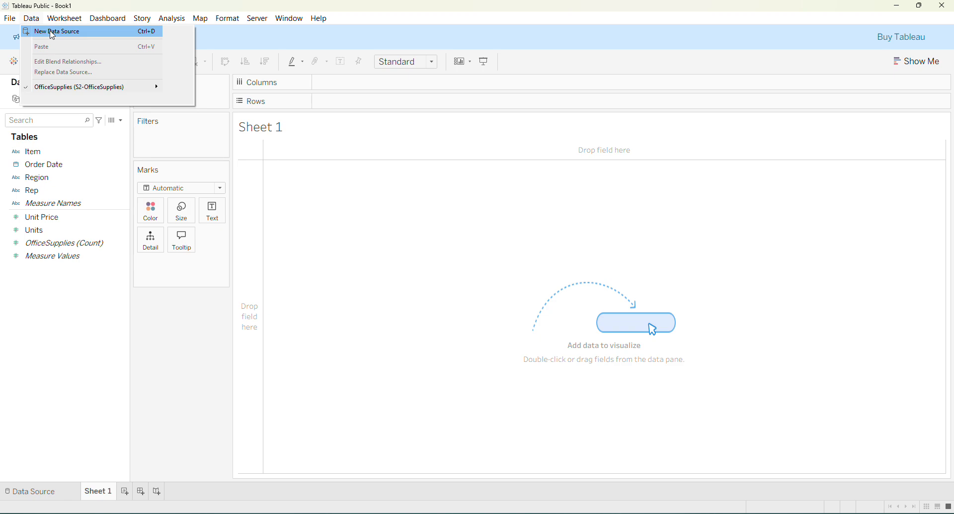
left_click(52, 33)
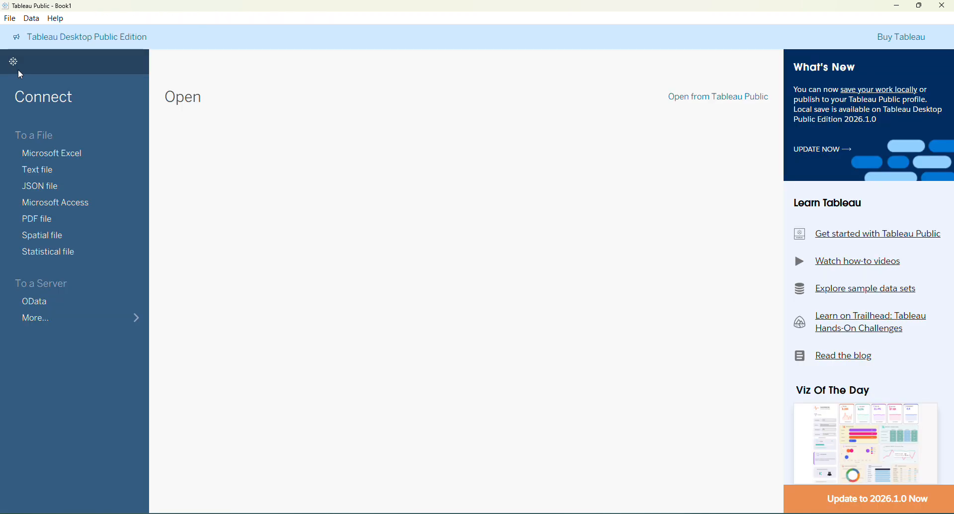
left_click(17, 70)
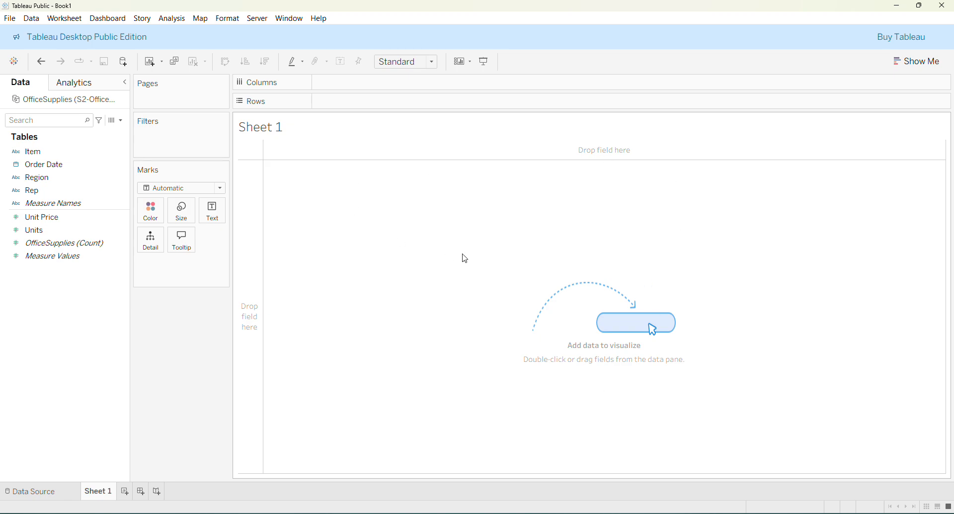
- View the chart types offered by Show Me
left_click(909, 61)
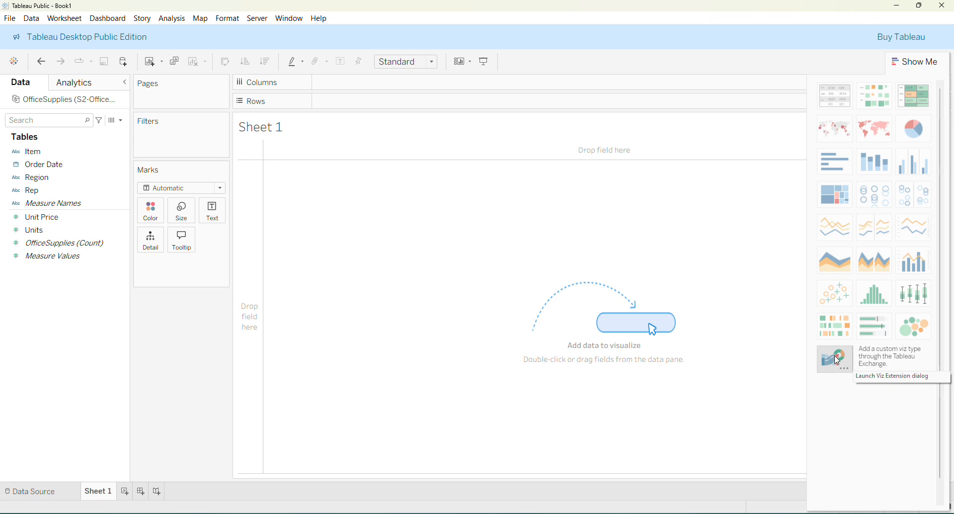
left_click(907, 63)
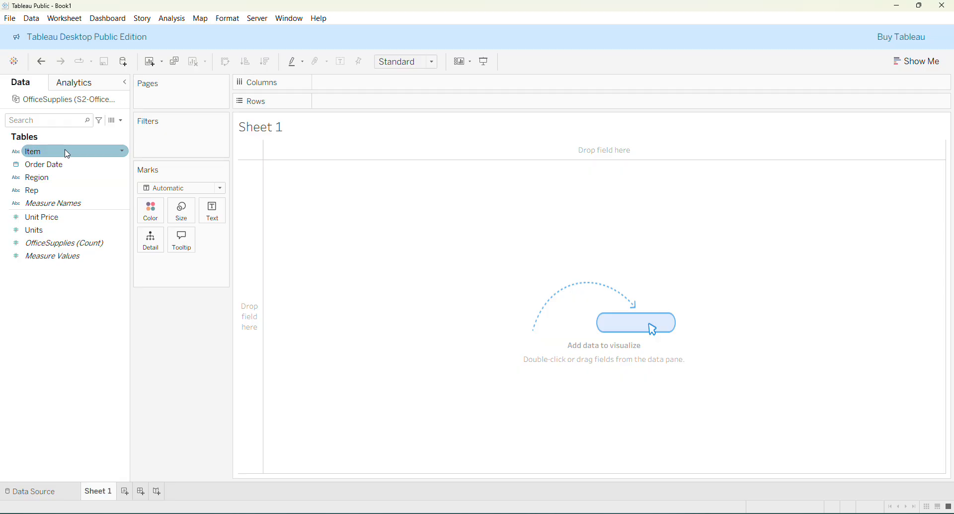
left_click(68, 178)
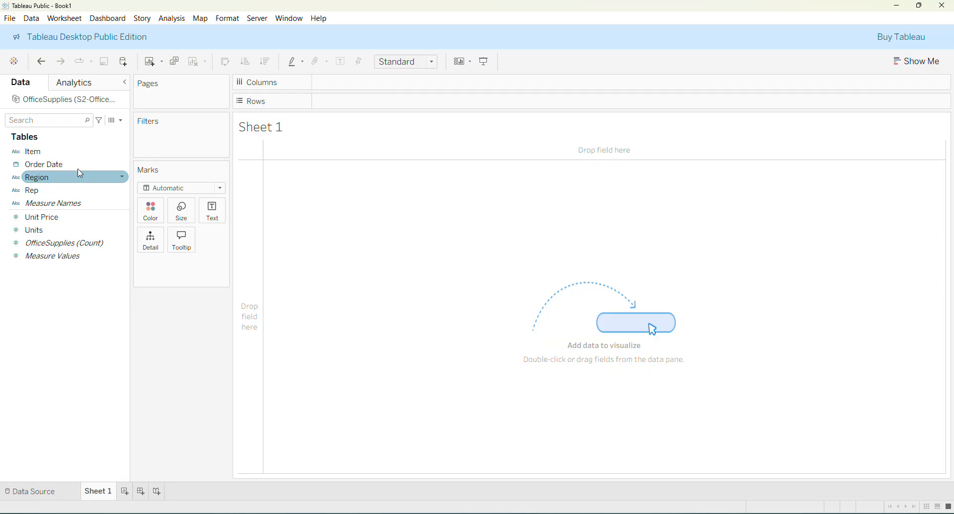
left_click(81, 163)
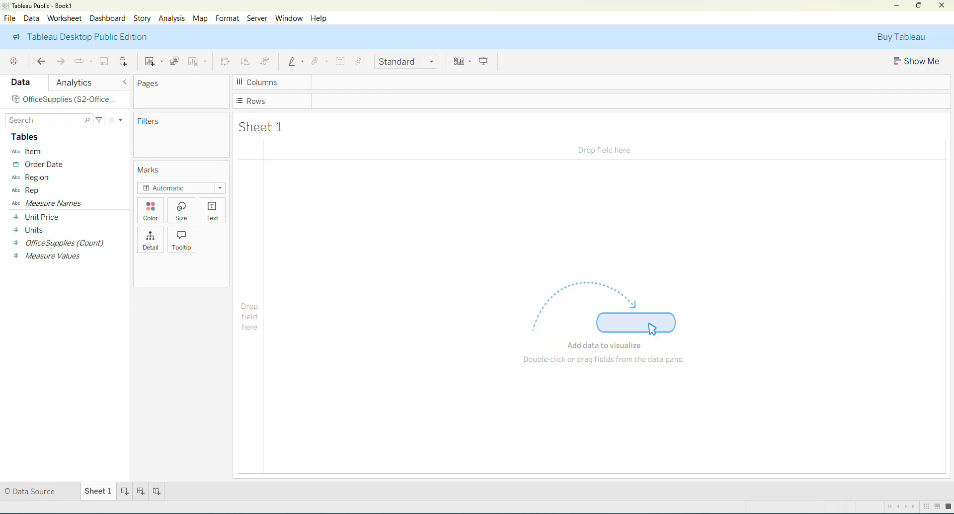
left_click(32, 19)
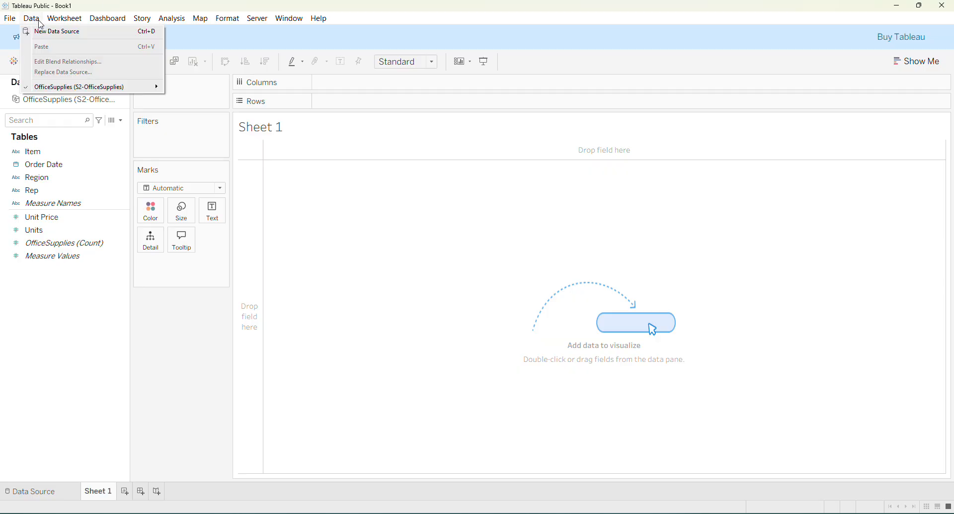
mouse_move(13, 23)
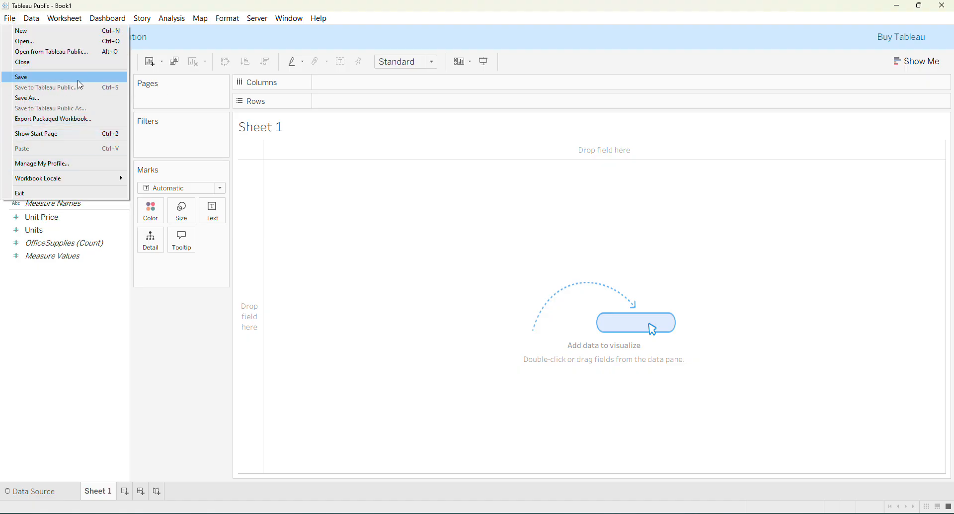
mouse_move(74, 15)
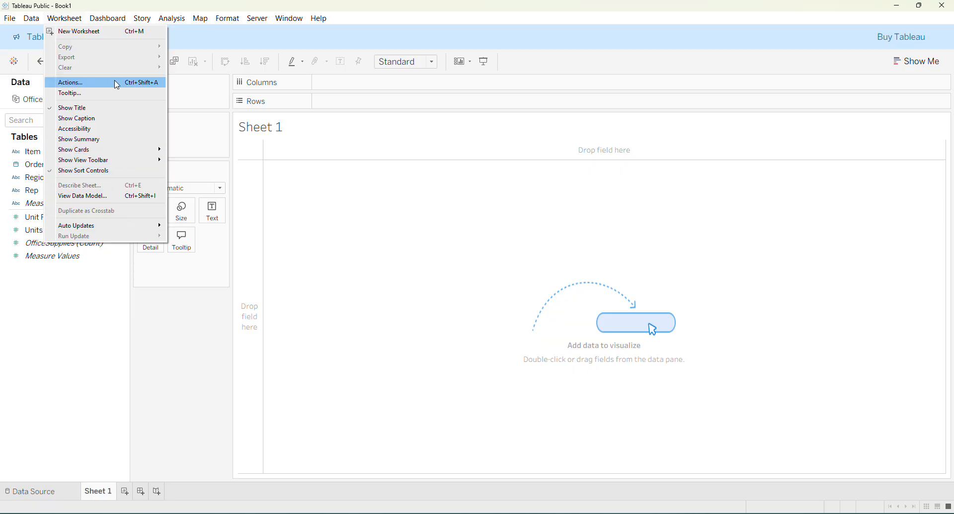
mouse_move(113, 23)
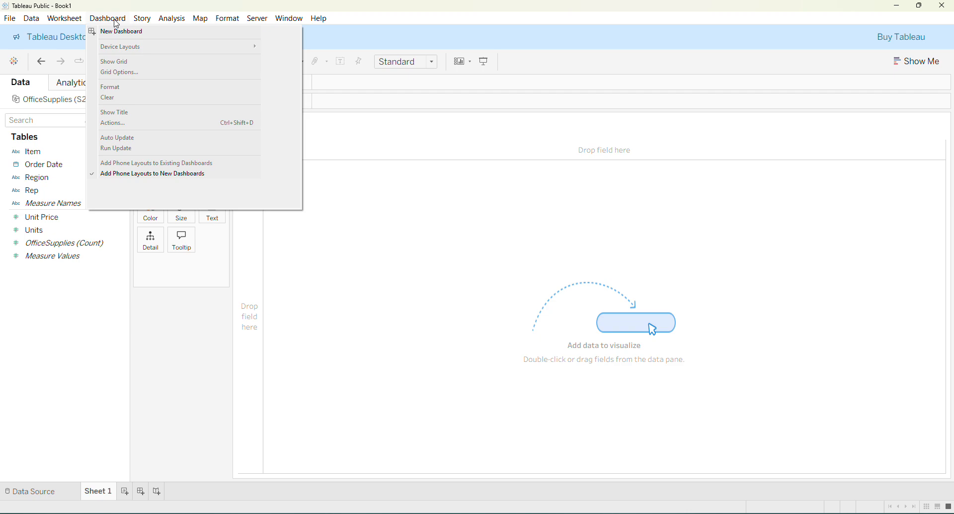
mouse_move(144, 21)
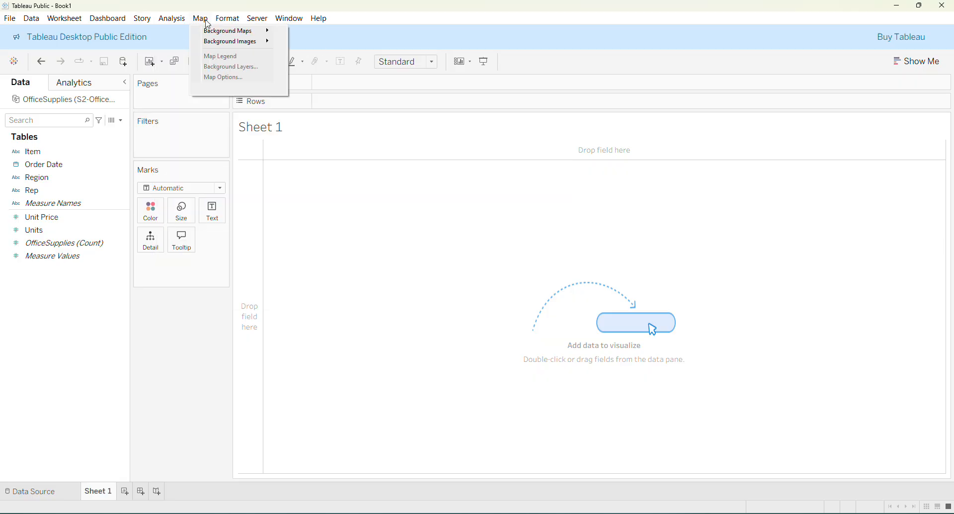
mouse_move(266, 23)
mouse_move(320, 20)
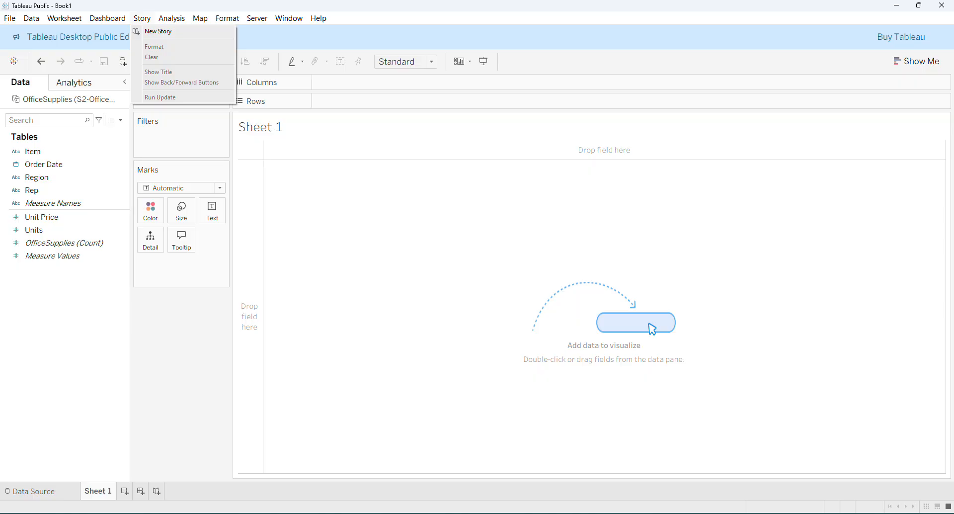
mouse_move(236, 22)
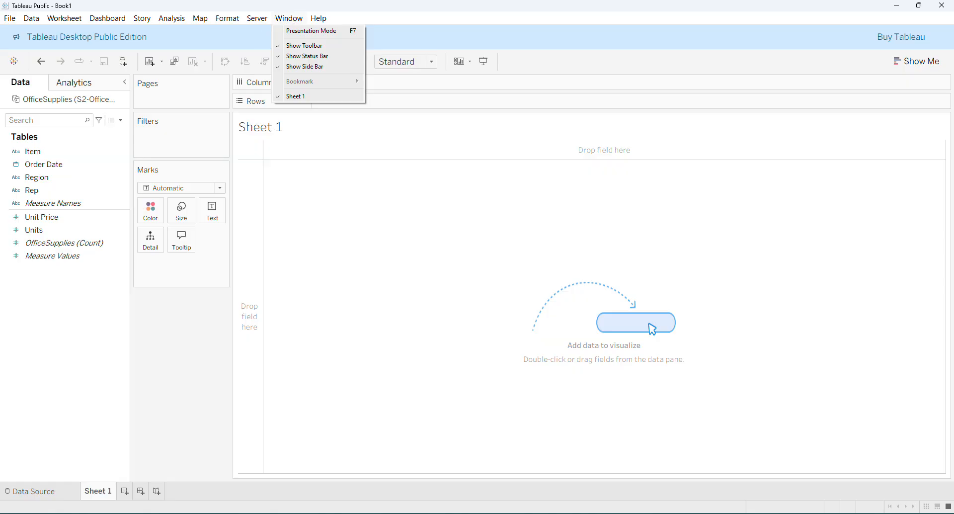
left_click(412, 266)
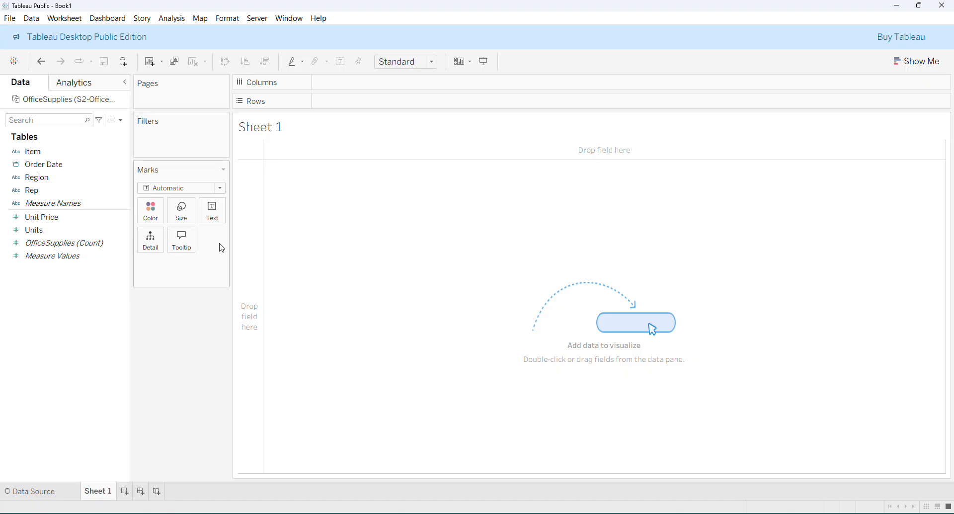
- Add the Region field to the rows of Sheet 1
left_click(58, 184)
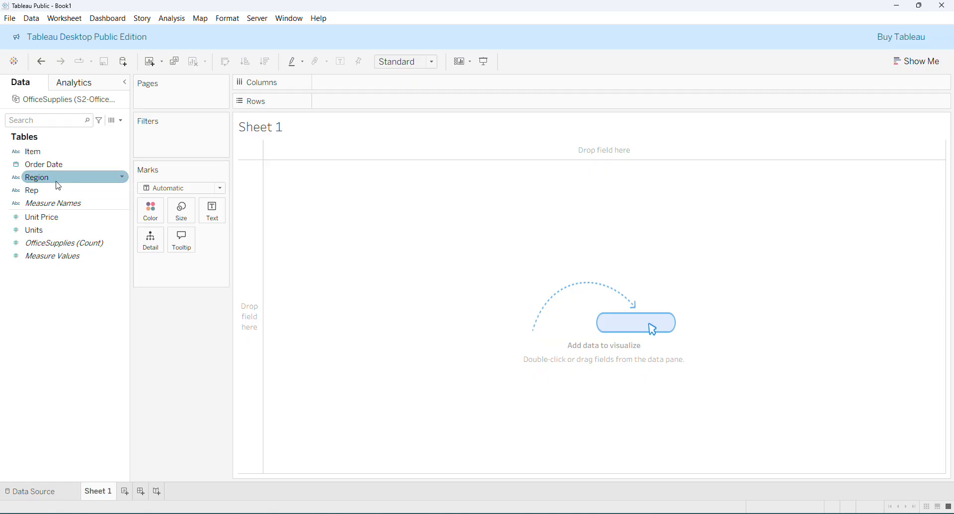
left_click_drag(58, 186, 394, 260)
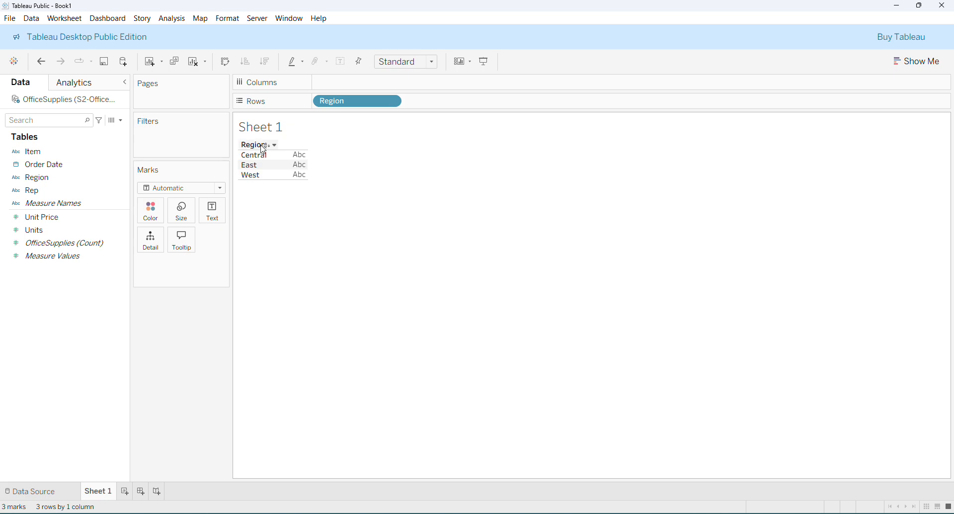
mouse_move(301, 159)
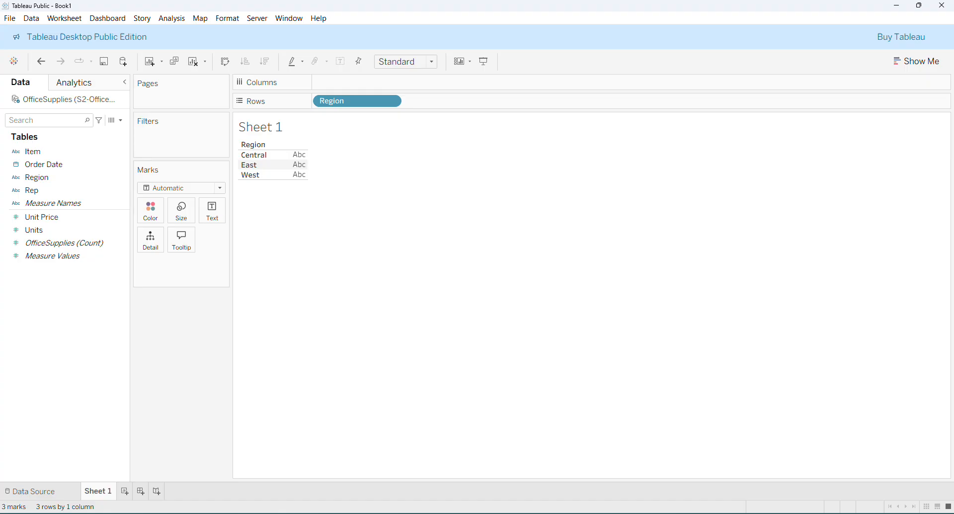
- Add Units as the summed value for each region, and move SUM(Units) to the columns to make a horizontal bar chart
left_click(95, 177)
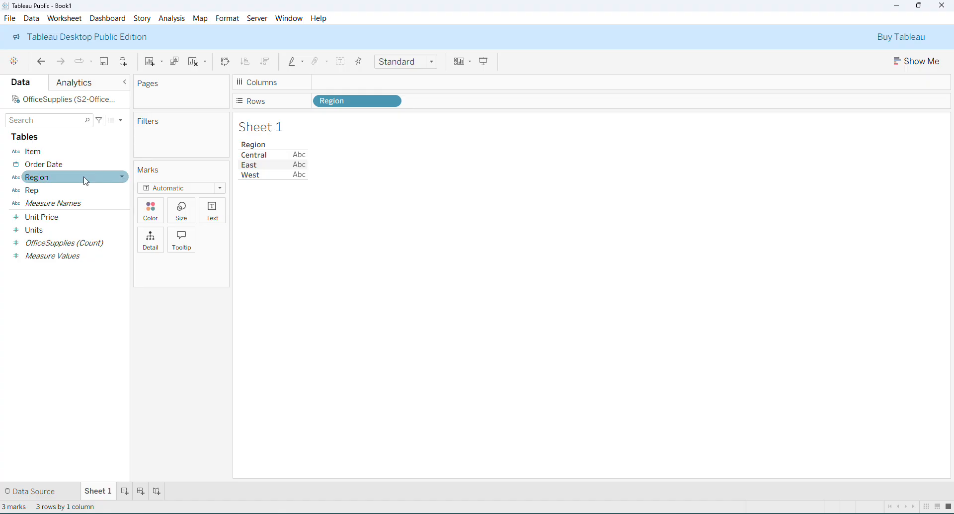
left_click(68, 230)
left_click_drag(79, 228, 289, 176)
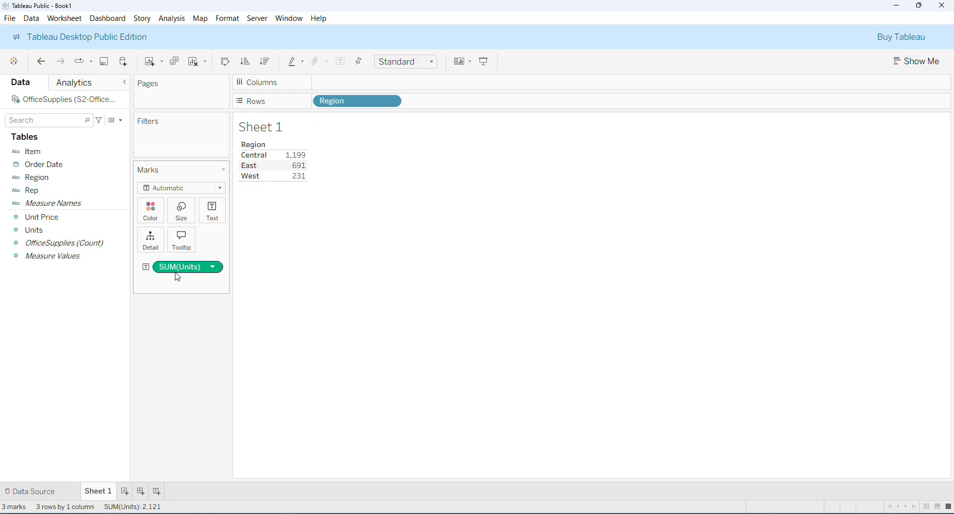
left_click_drag(177, 271, 349, 91)
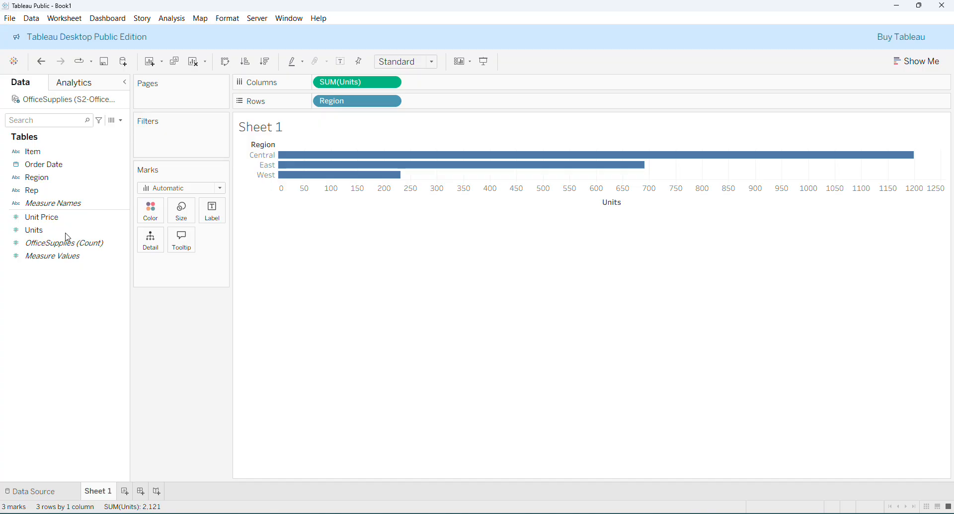
- Make the rows of the units-by-region bar chart taller and inspect the units behind each region's bar
left_click_drag(621, 180, 632, 293)
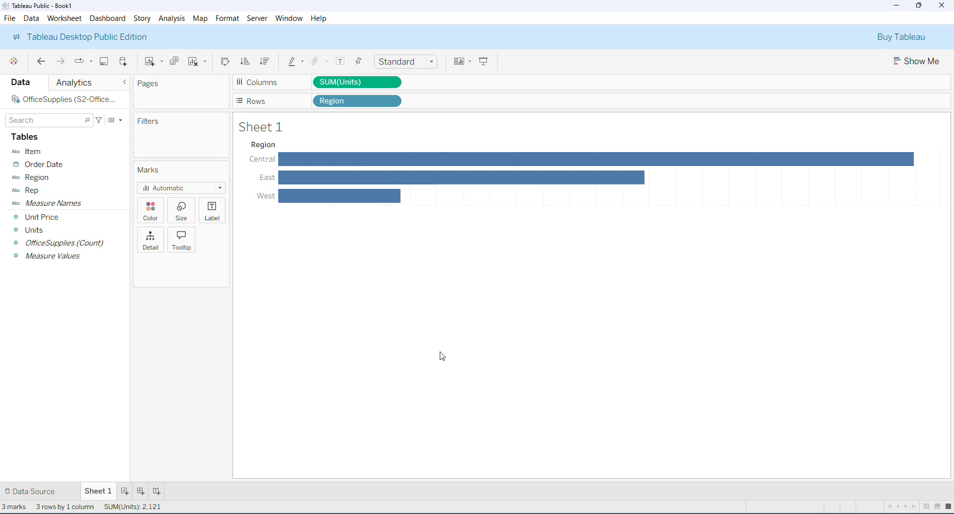
mouse_move(364, 200)
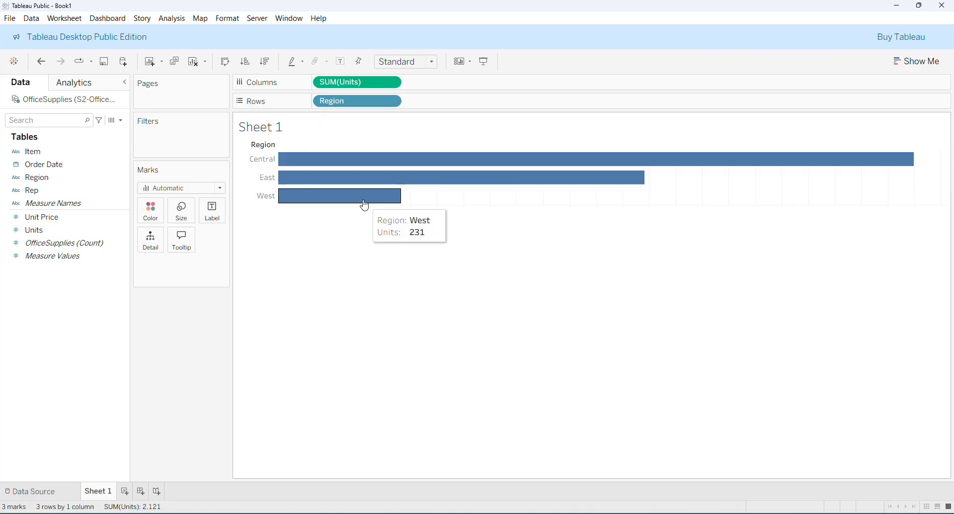
left_click(390, 181)
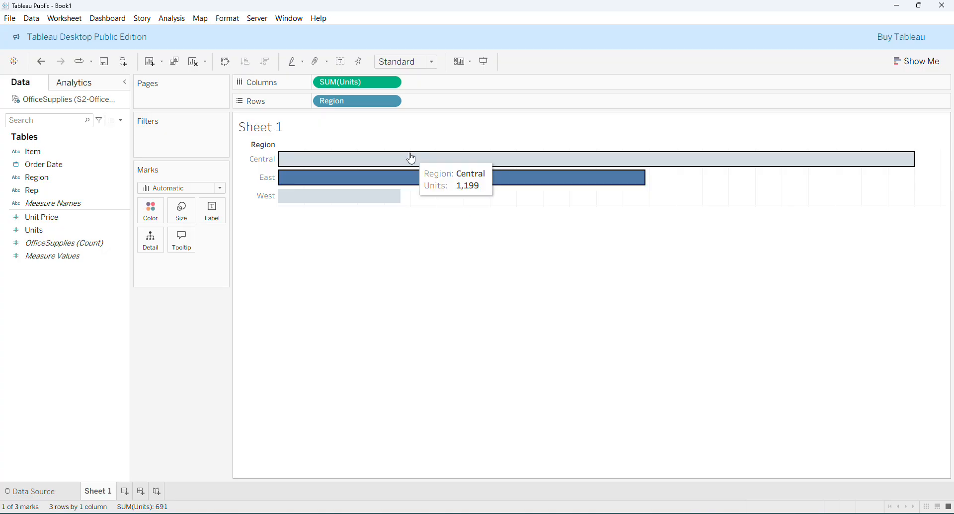
left_click(412, 158)
left_click(384, 196)
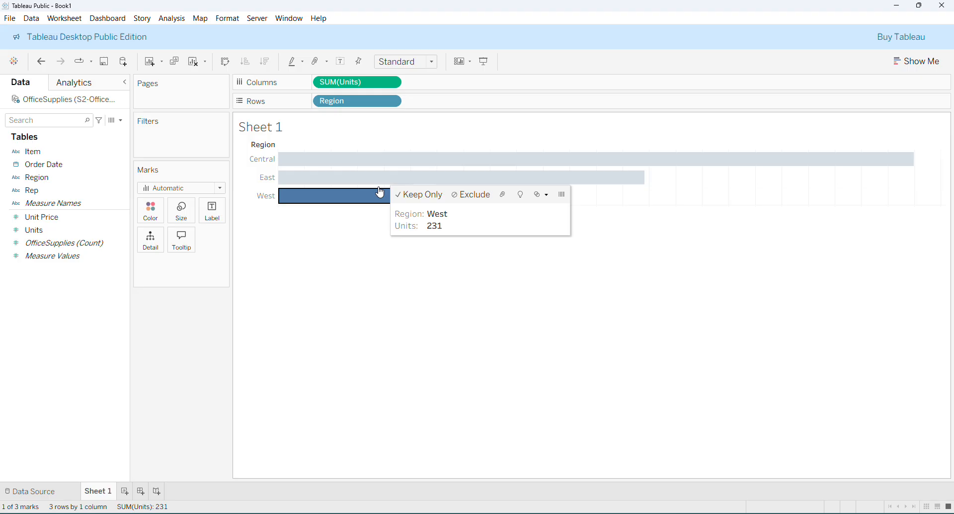
left_click(367, 158)
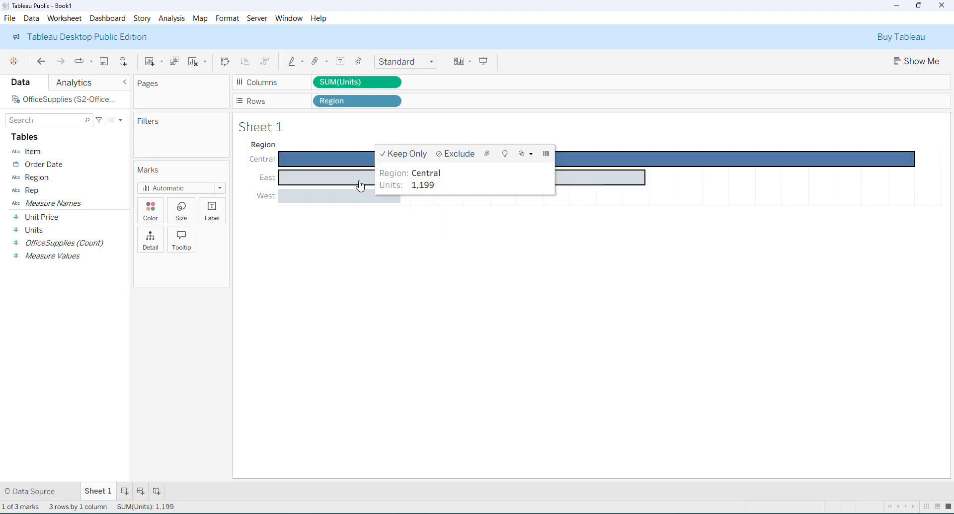
left_click(361, 182)
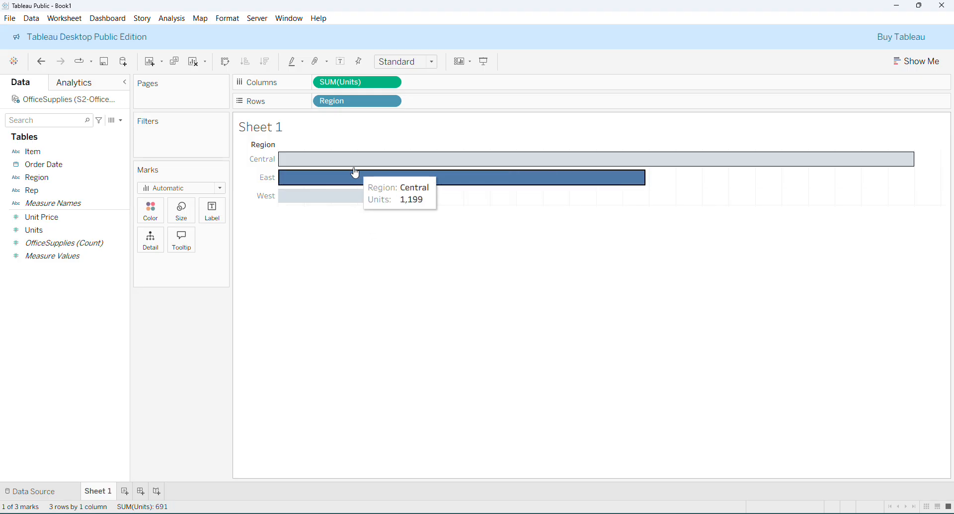
left_click(355, 177)
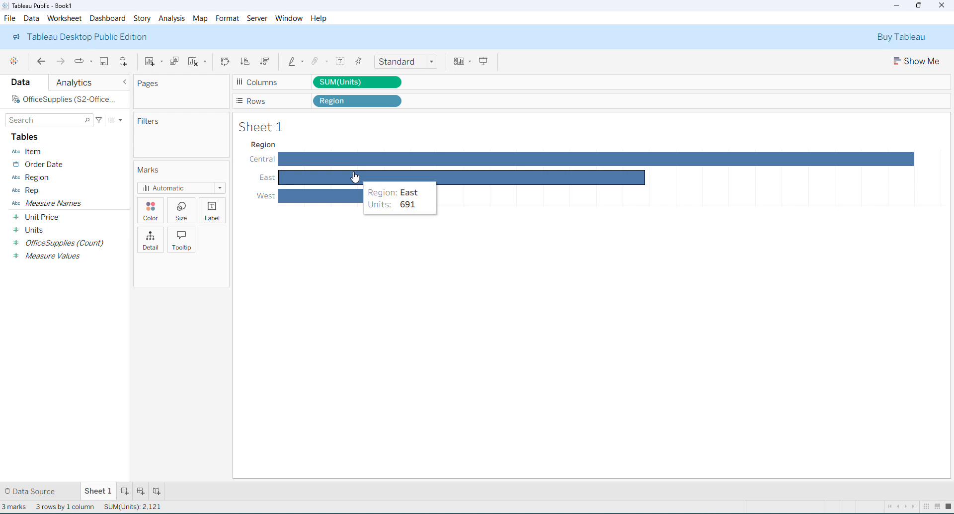
- Change the visualization to a pie chart with Show Me and inspect the slices for the Central, East and West regions
left_click(908, 61)
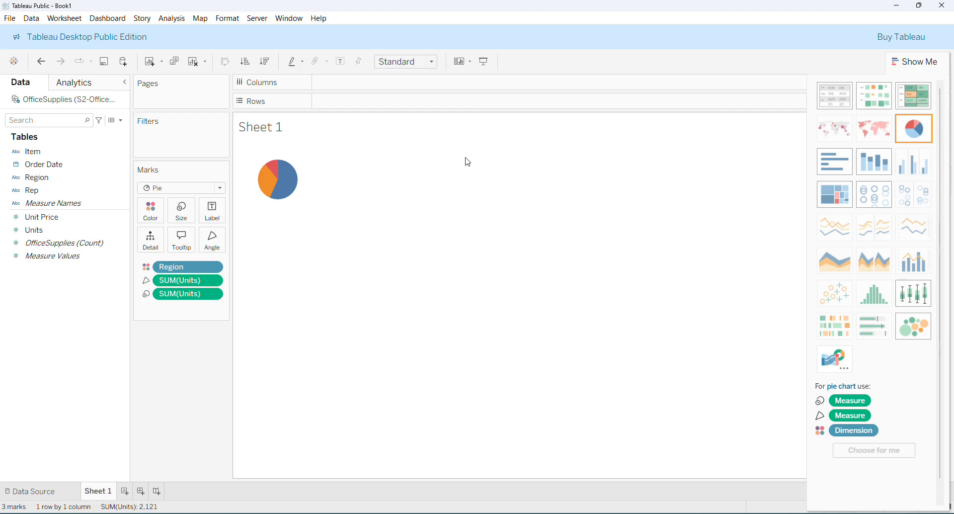
left_click(295, 198)
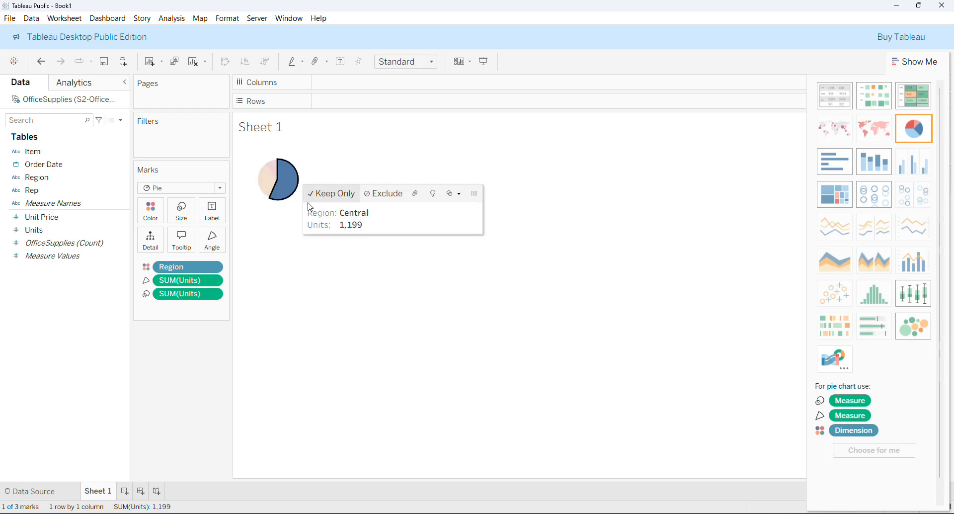
left_click(298, 207)
mouse_move(268, 189)
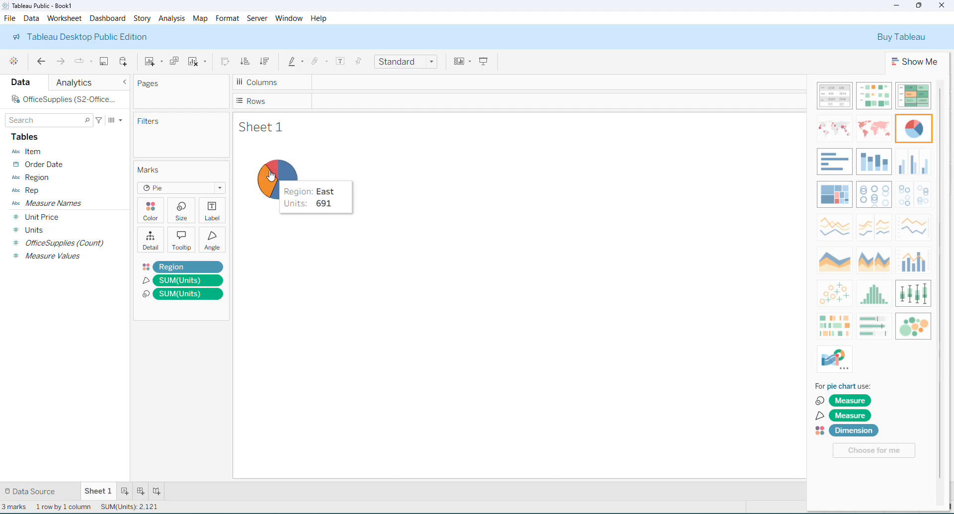
left_click(287, 184)
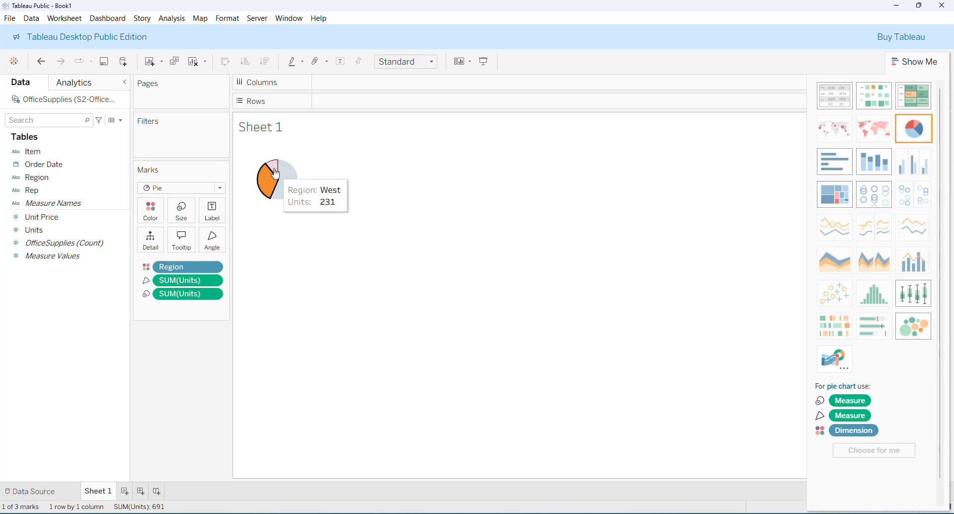
left_click(278, 179)
left_click(267, 181)
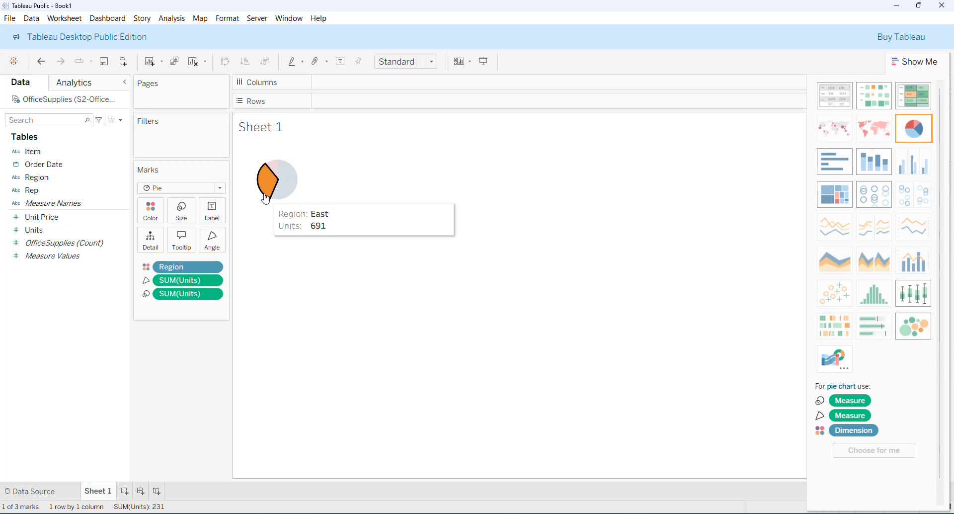
left_click(337, 253)
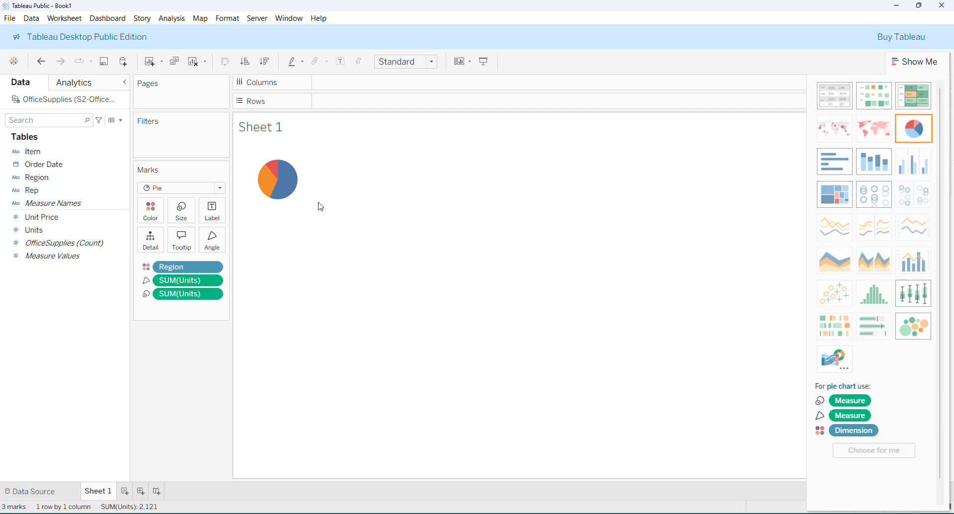
- Enlarge the pie chart by widening and heightening its cell, and check the details of its slices
left_click_drag(319, 205, 463, 164)
mouse_move(369, 189)
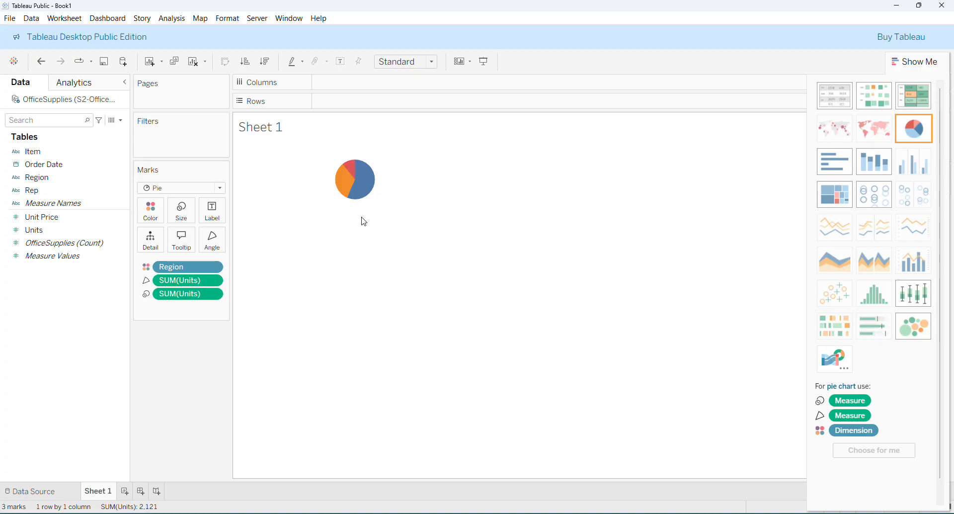
left_click_drag(362, 220, 340, 346)
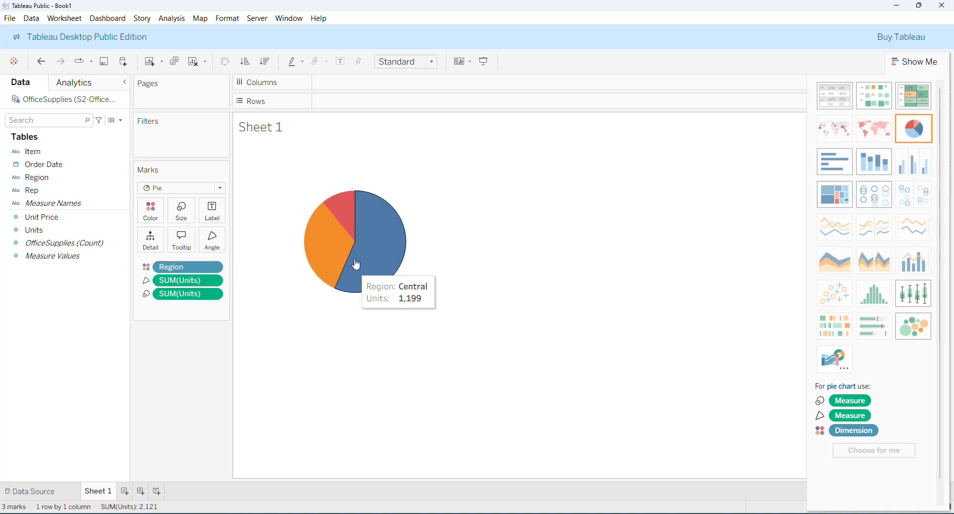
mouse_move(347, 225)
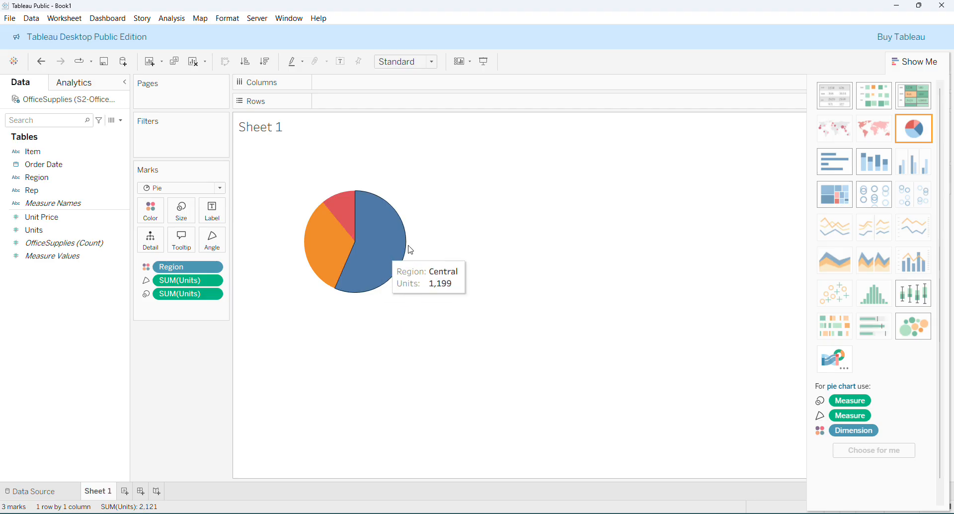
- Change the chart to packed bubbles, comparing it with the pie chart version
left_click(906, 326)
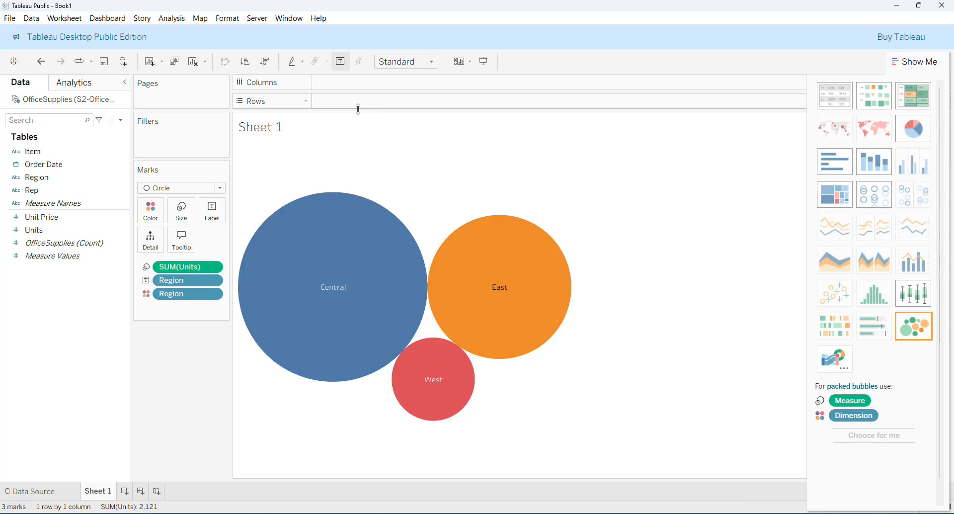
left_click(917, 133)
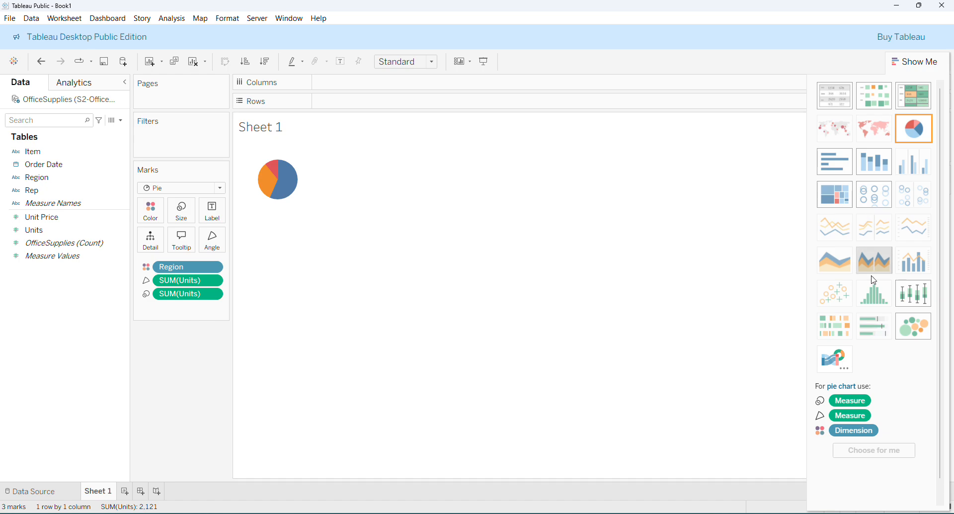
left_click(914, 326)
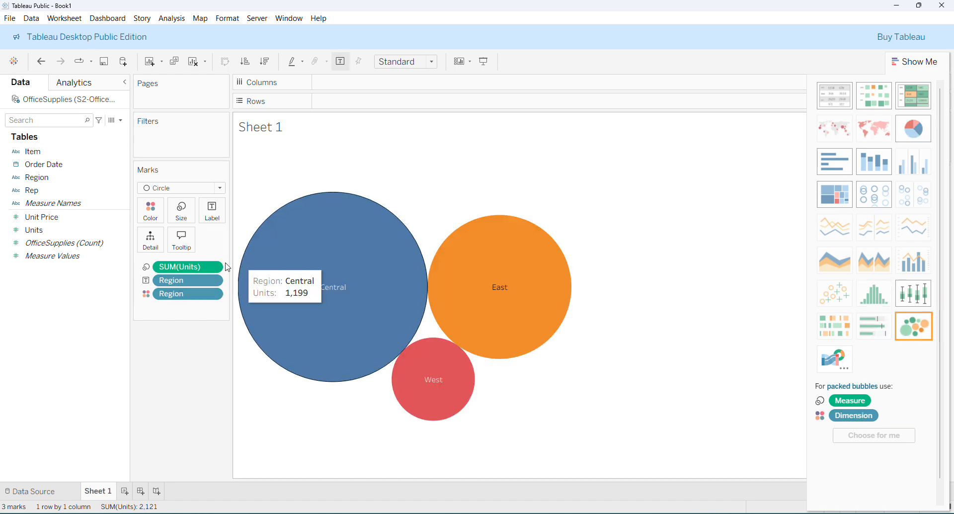
- View the mark property options available for SUM(Units) and both Region fields in the packed bubbles chart
left_click(148, 295)
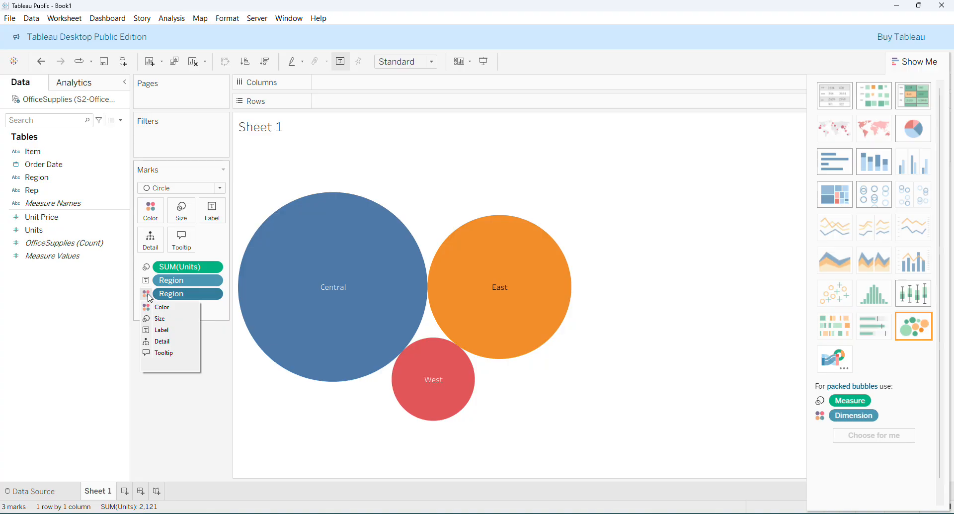
left_click(146, 281)
left_click(146, 267)
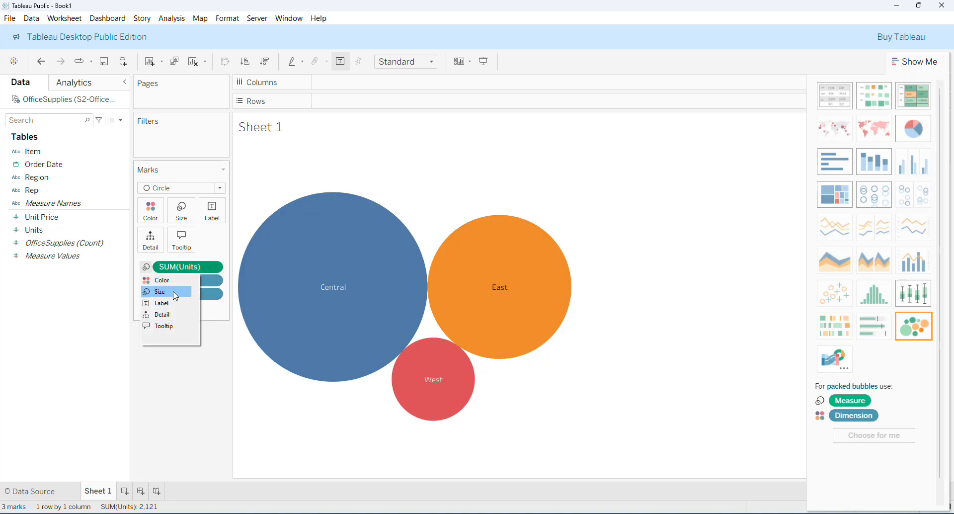
left_click(228, 351)
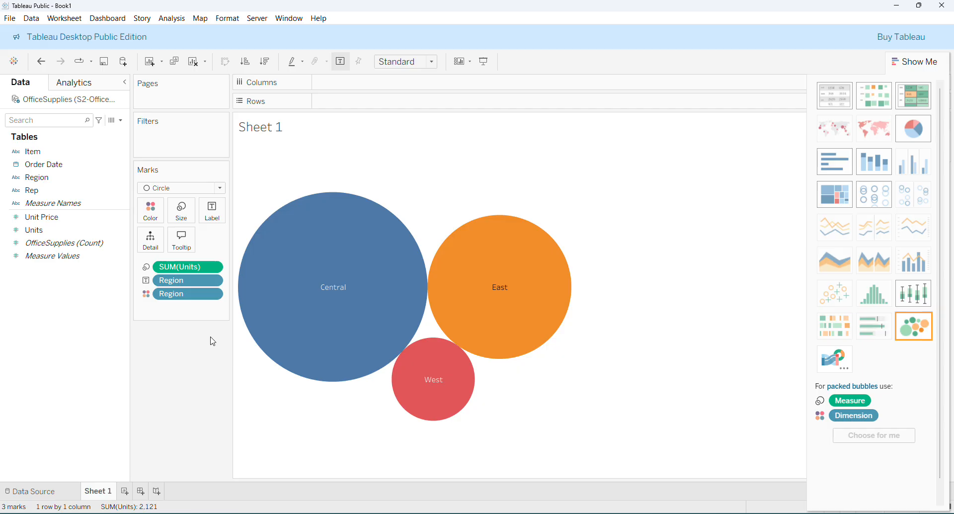
left_click(146, 294)
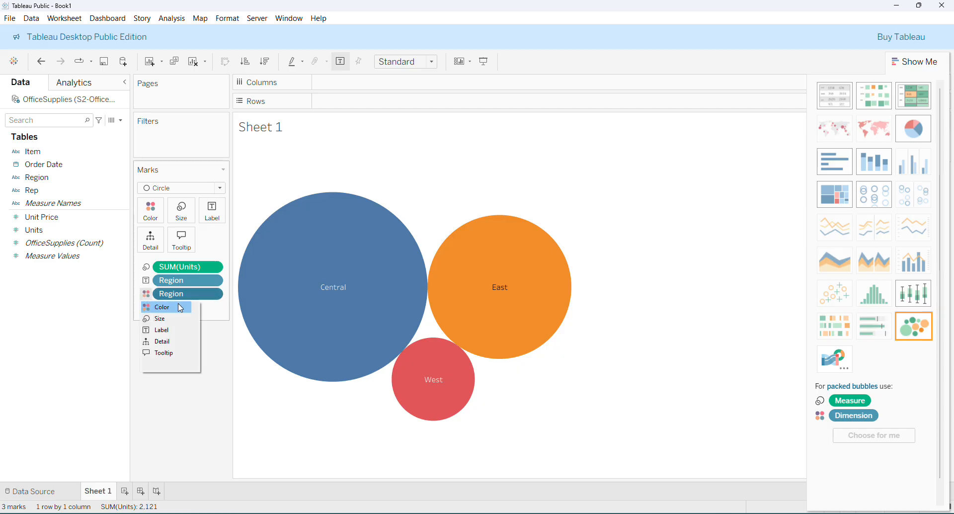
left_click(146, 280)
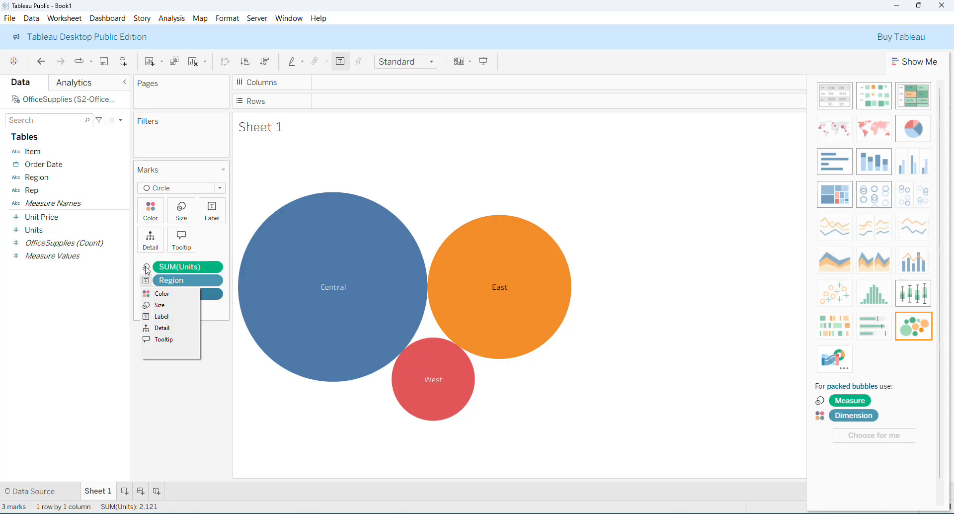
- Switch back to the pie chart and view the mark property options for Region and both SUM(Units) fields
left_click(923, 125)
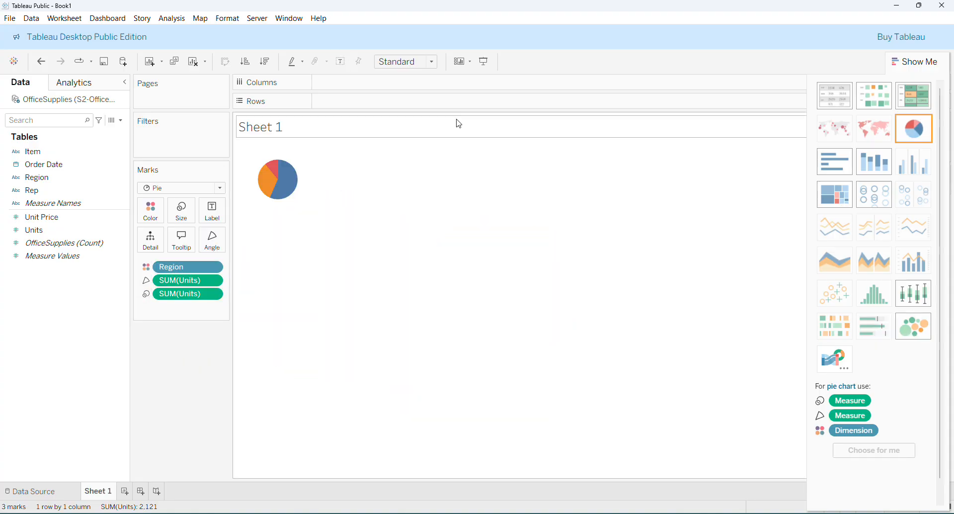
left_click(150, 272)
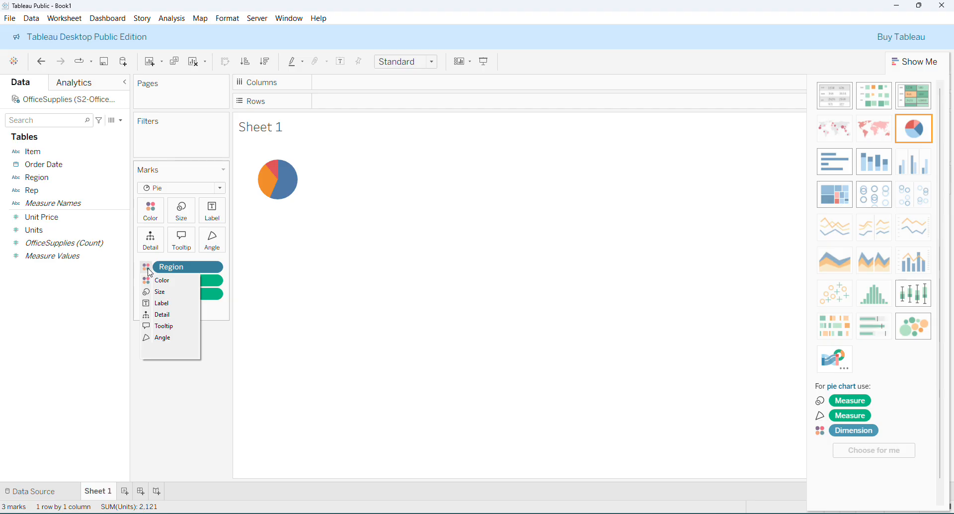
left_click(146, 281)
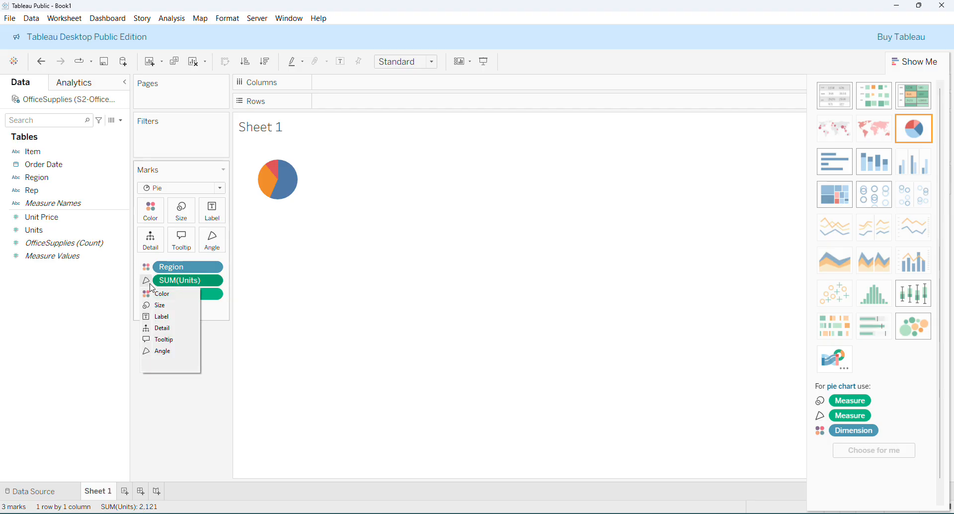
left_click(209, 347)
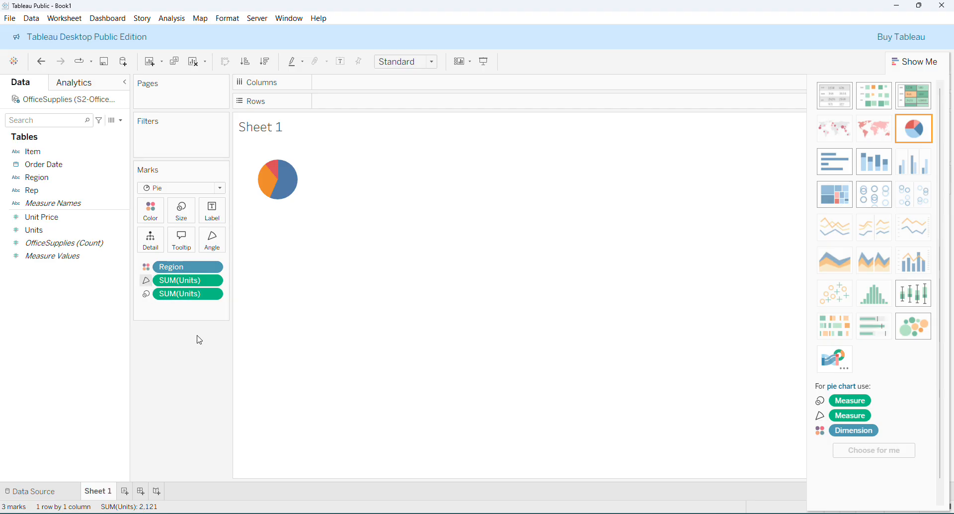
left_click(146, 294)
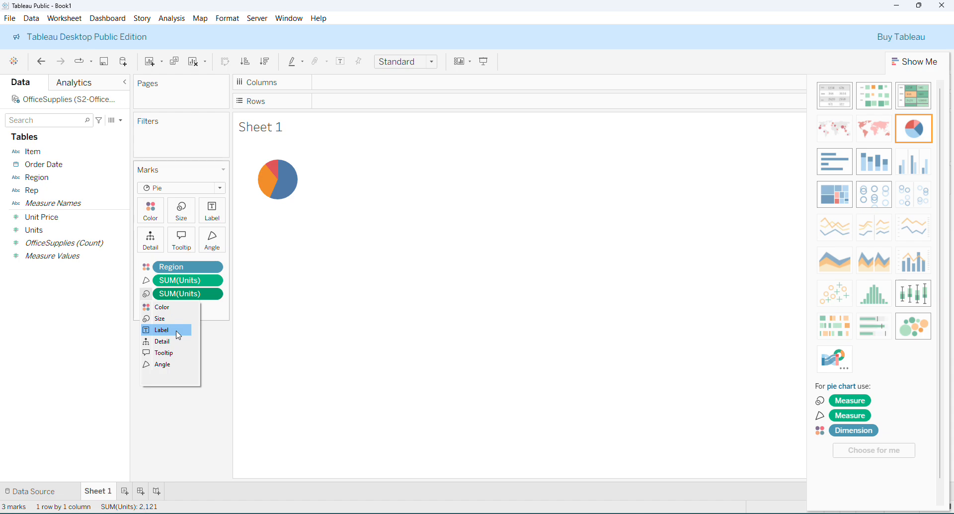
left_click(180, 336)
- Return to the packed bubbles chart and assign SUM(Units) to Size
left_click(913, 326)
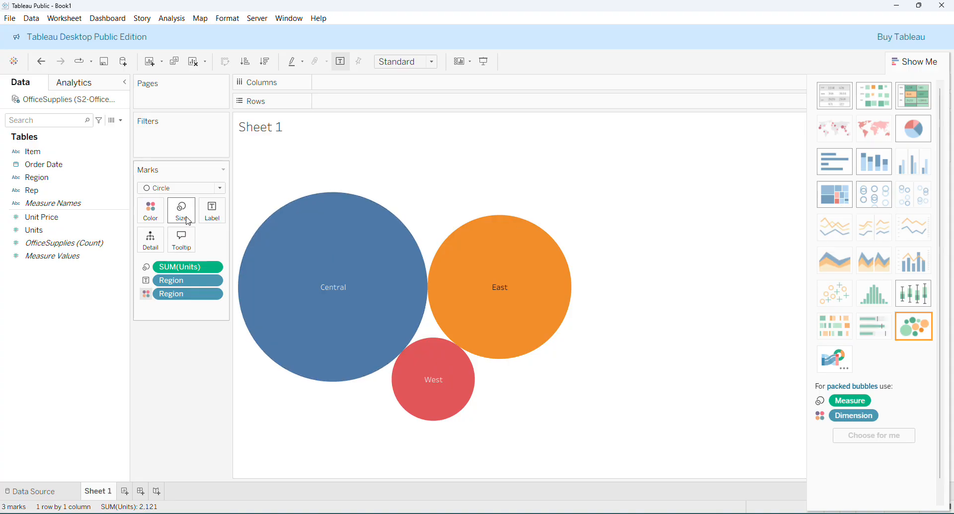
left_click(147, 269)
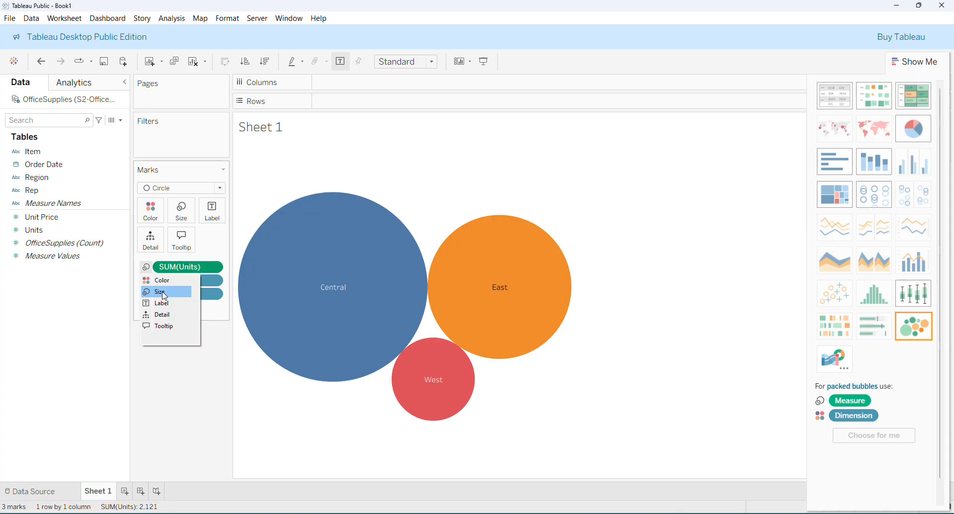
left_click(164, 293)
- Try the treemap for units by region and go back to packed bubbles
left_click(835, 194)
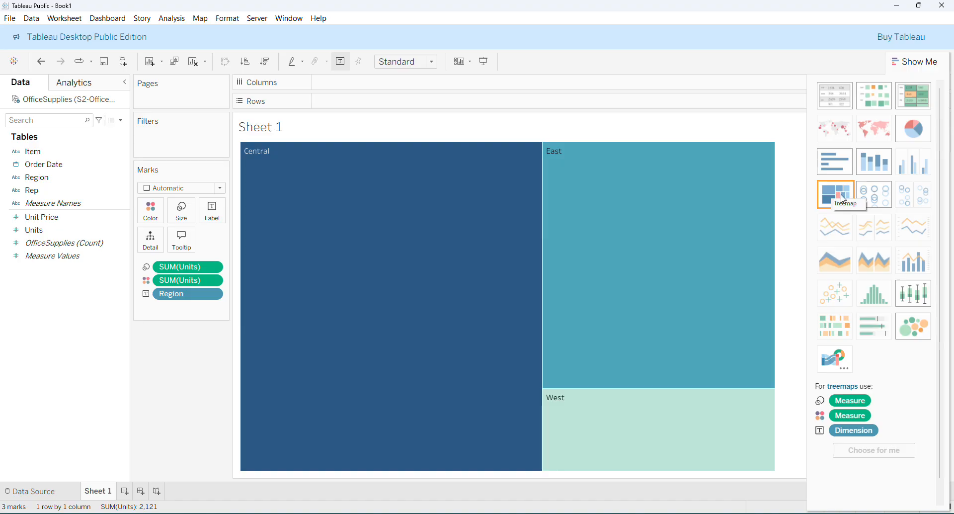
left_click(924, 332)
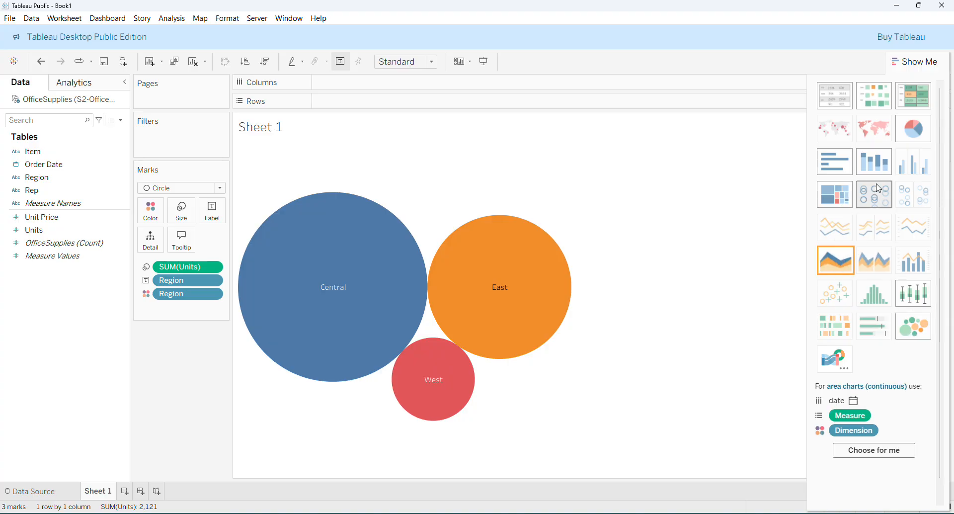
- Show units by region as a highlight table and open the list of viz extensions that can be added
key("ctrl+z")
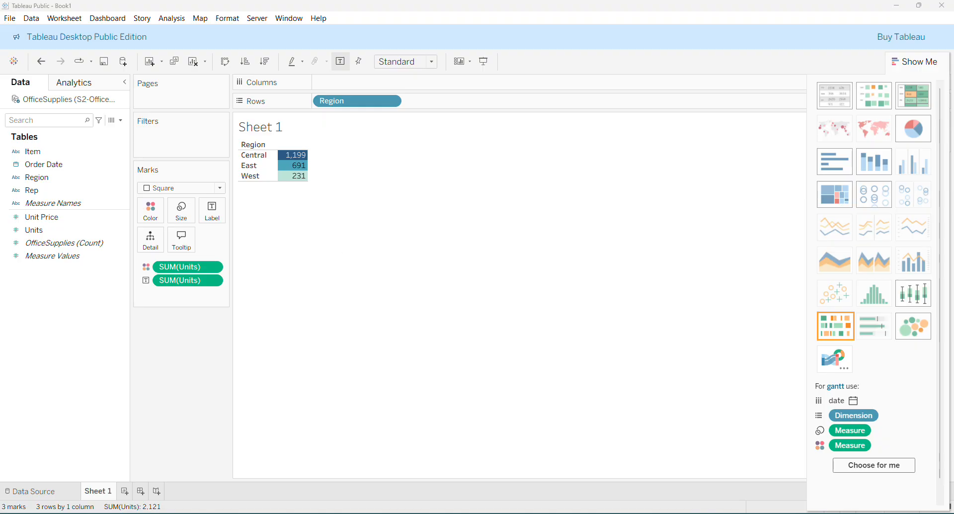
left_click_drag(576, 98, 583, 86)
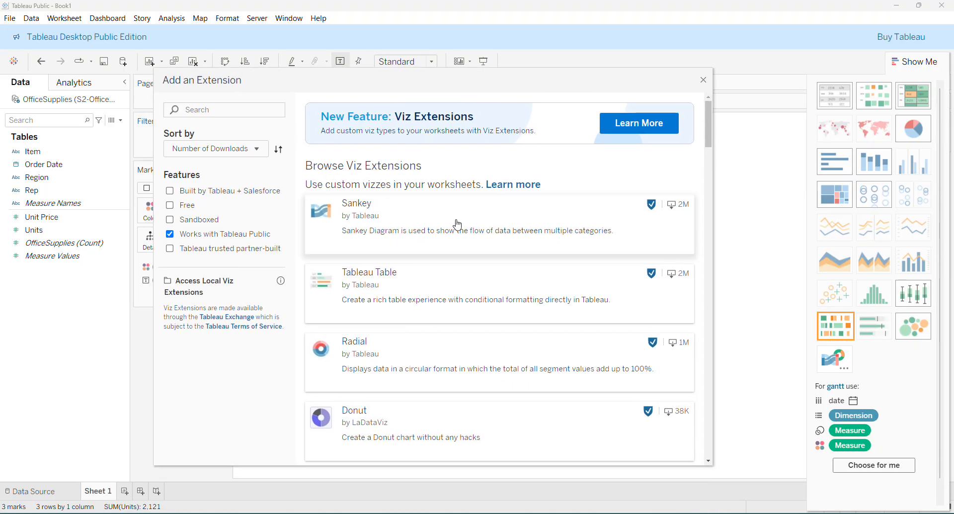
- View the details of the Sankey viz extension and close the extension browser without adding it
left_click(489, 238)
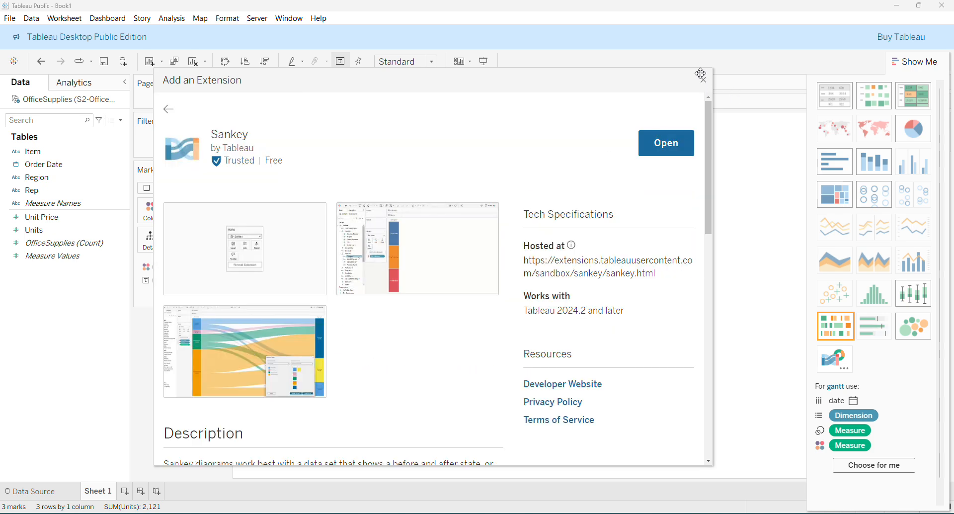
key("Escape")
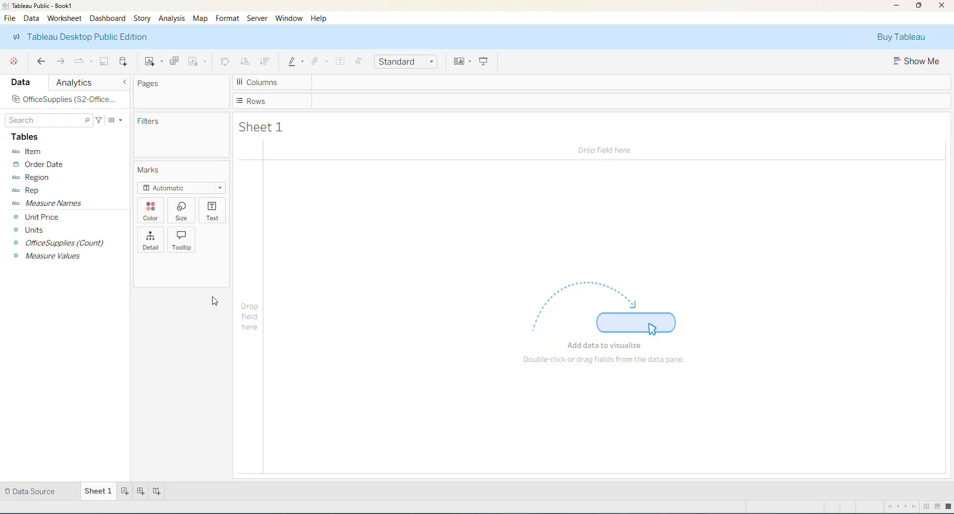
- Build a bar chart of units per rep with Rep on Columns and Units on Rows
left_click(43, 194)
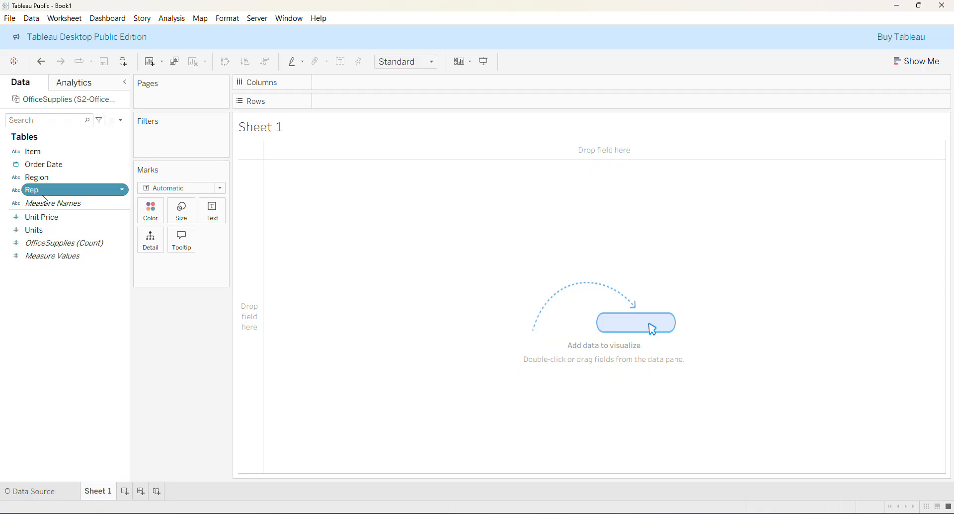
left_click_drag(44, 199, 341, 93)
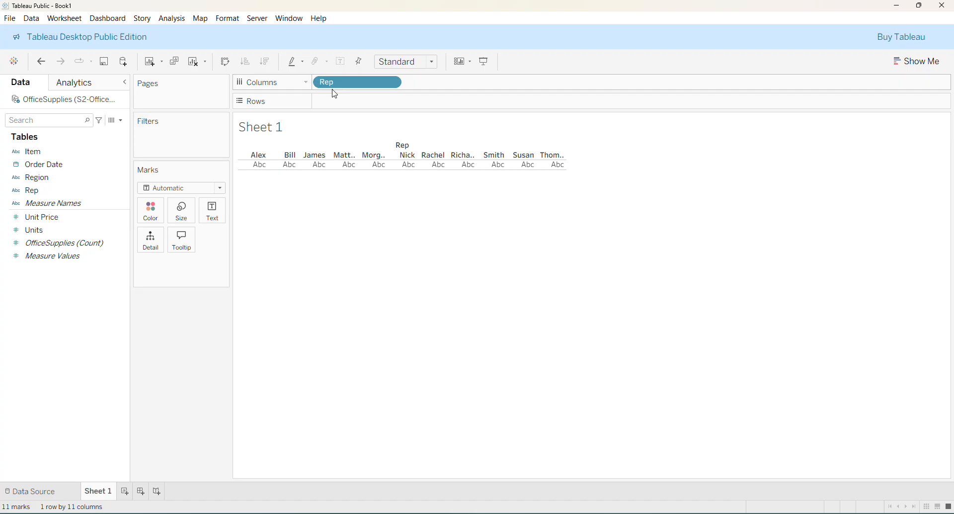
left_click(63, 233)
left_click_drag(64, 233, 348, 100)
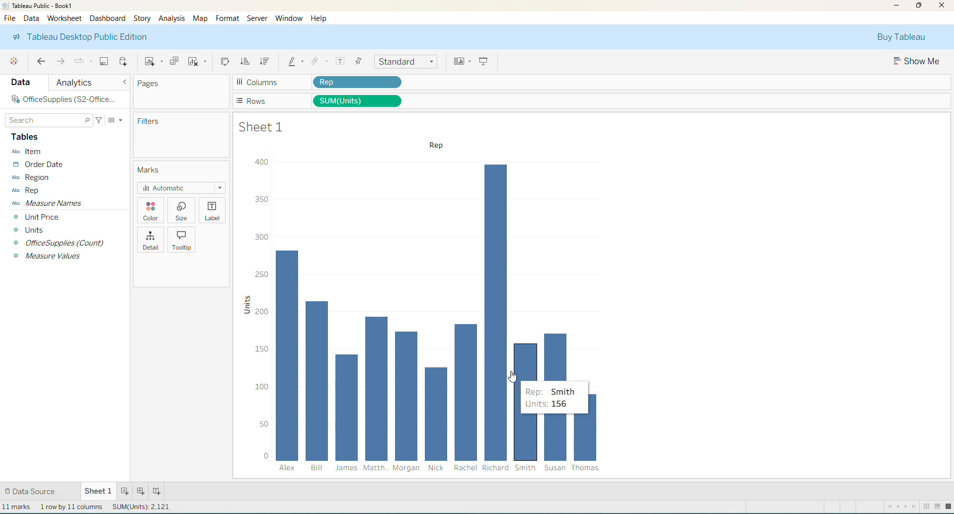
mouse_move(507, 390)
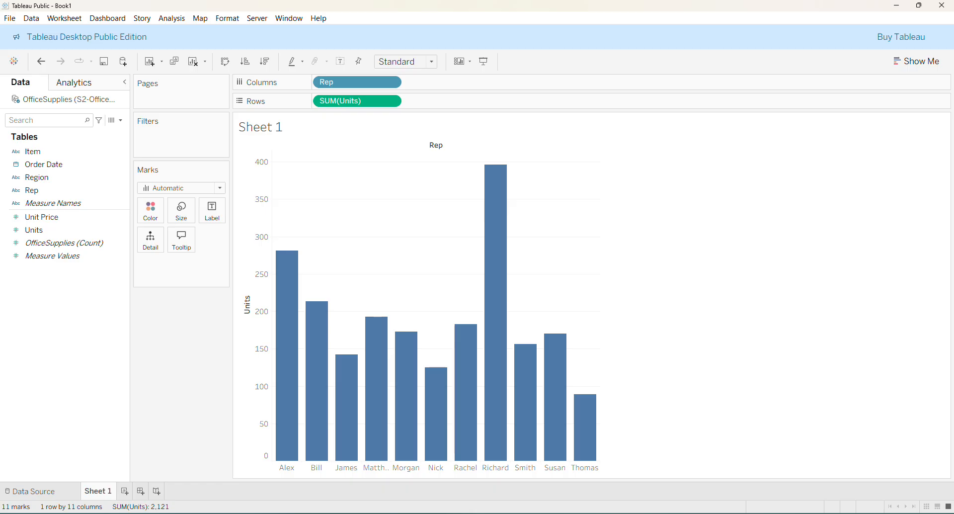
- Add Region to Columns and place it before Rep so the reps are grouped by region
left_click(30, 180)
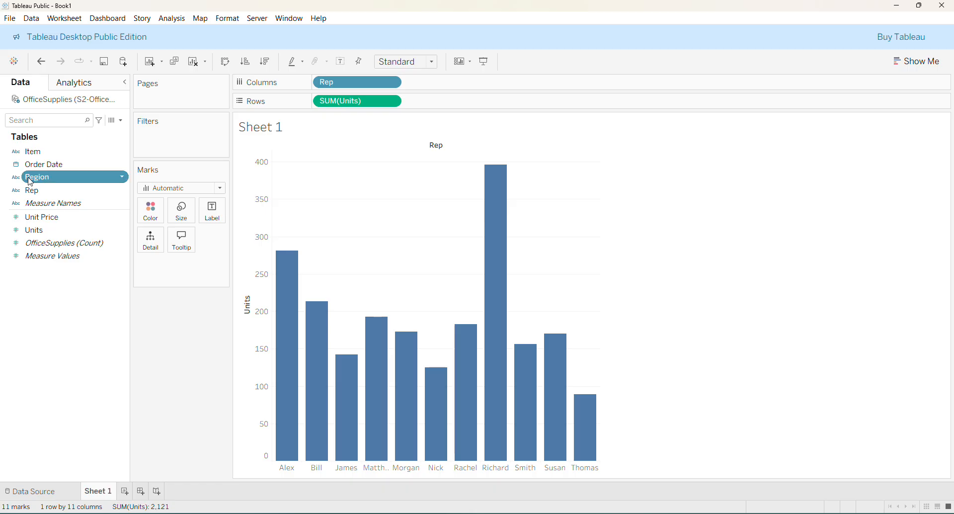
left_click_drag(31, 182, 413, 91)
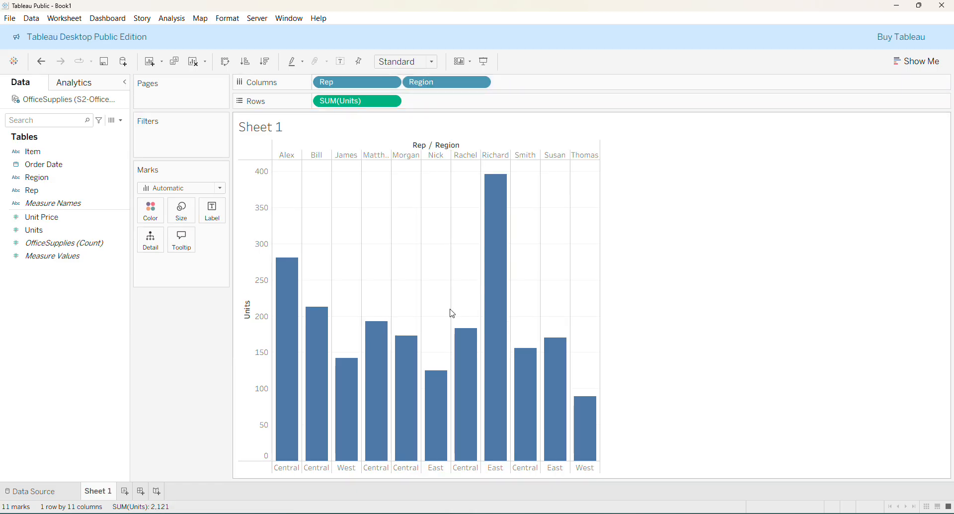
mouse_move(471, 367)
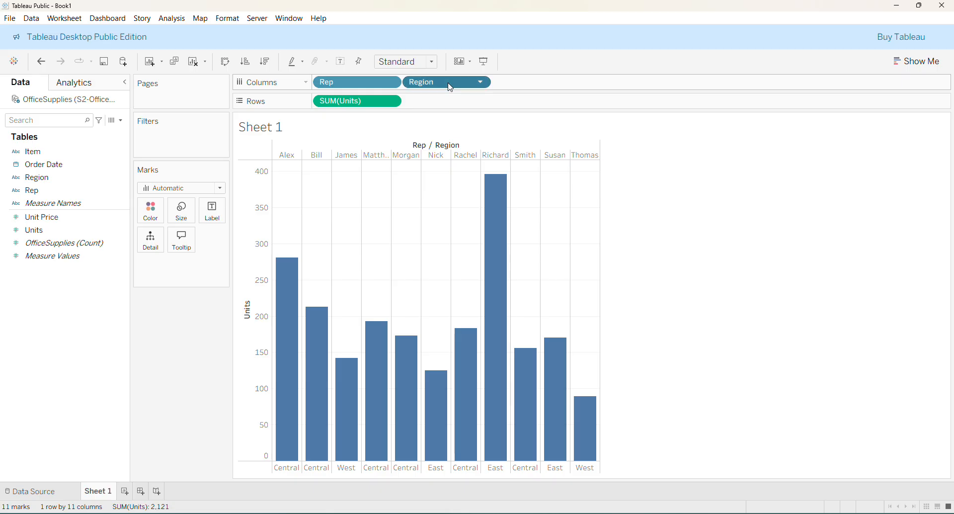
left_click_drag(447, 83, 326, 83)
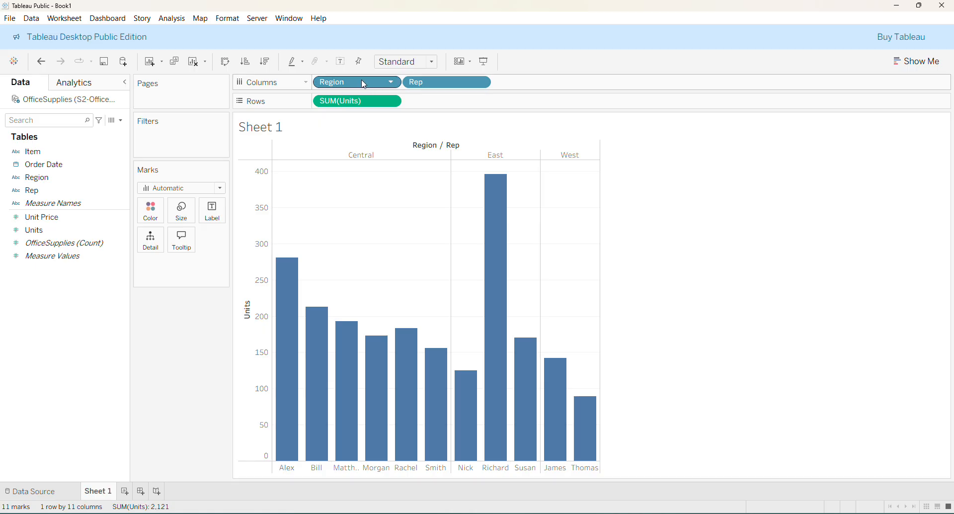
- Try Rep before Region on Columns, replace Rep with Region, and add Rep again after Region
left_click_drag(363, 81, 509, 88)
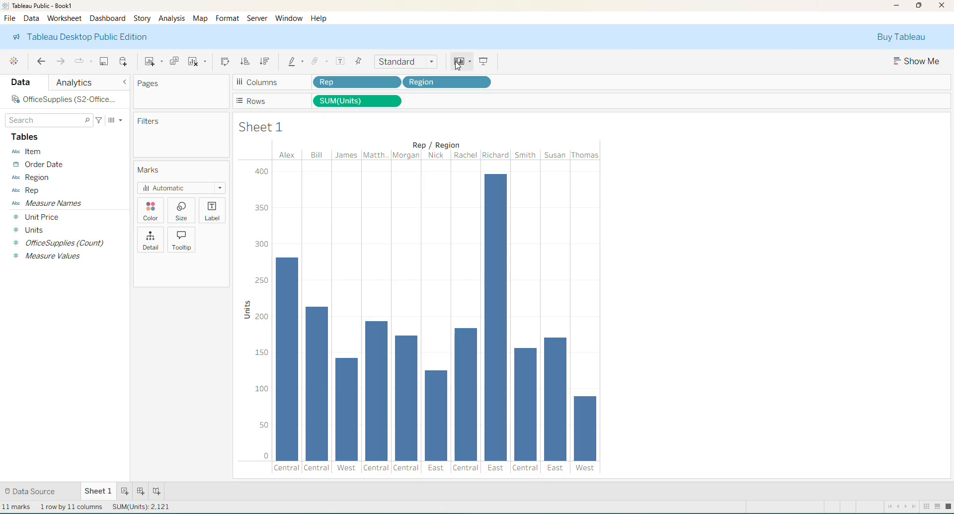
left_click_drag(442, 82, 336, 80)
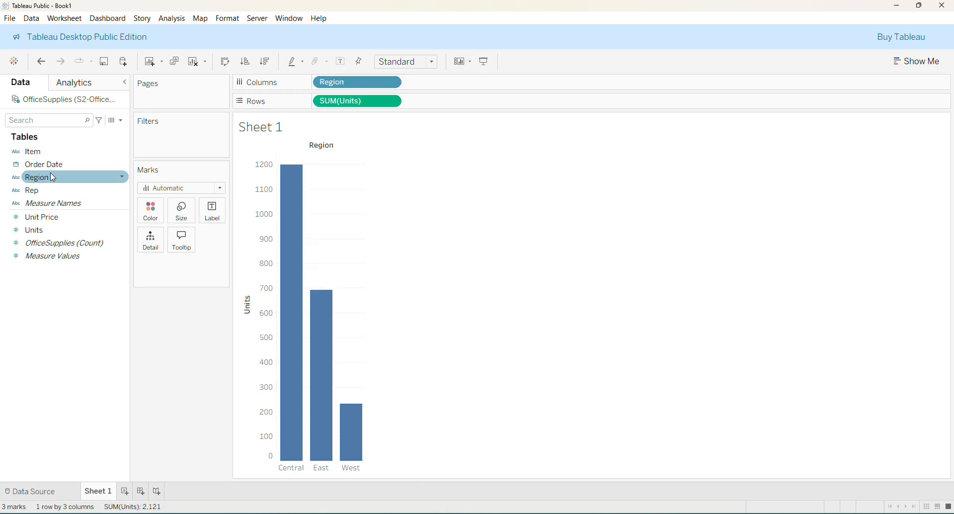
left_click_drag(49, 187, 530, 84)
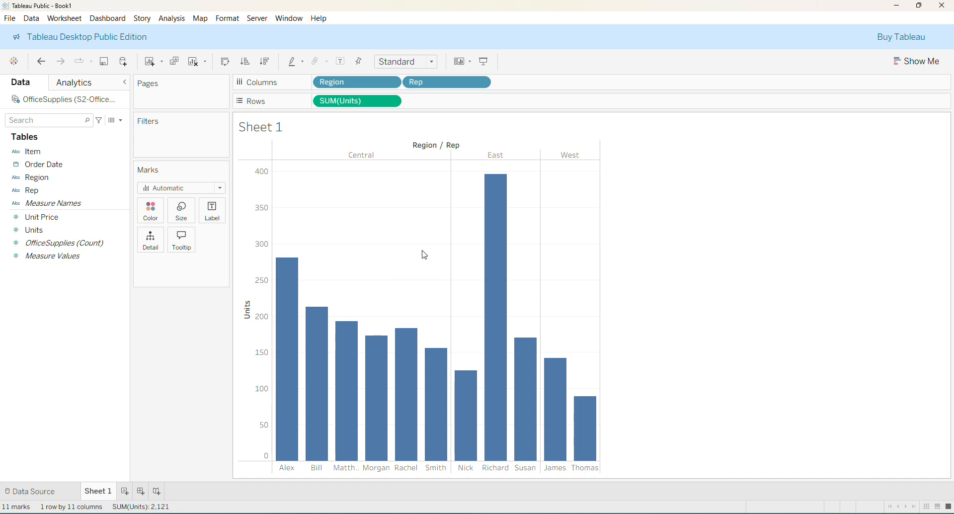
- Examine the units of individual reps within each region and view the options of the Units axis
mouse_move(493, 221)
mouse_move(303, 341)
mouse_move(327, 354)
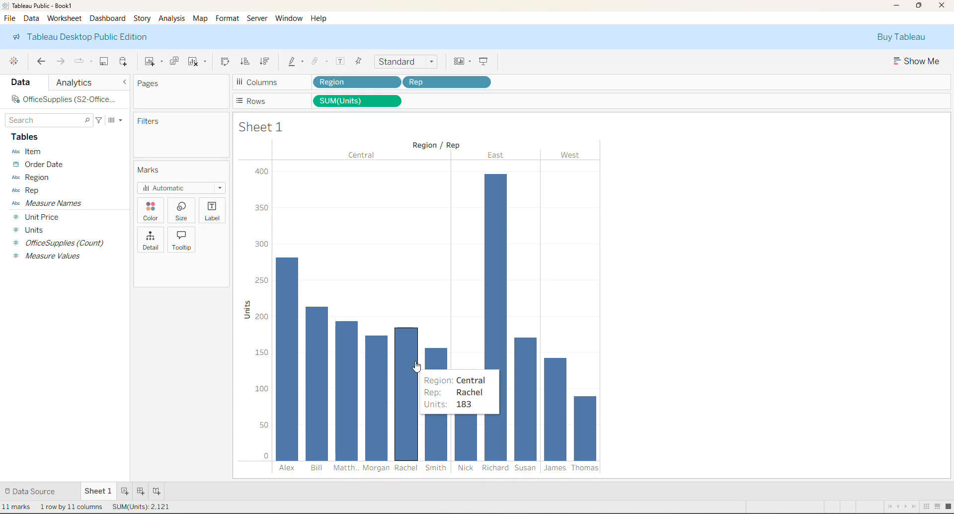
mouse_move(434, 374)
mouse_move(499, 353)
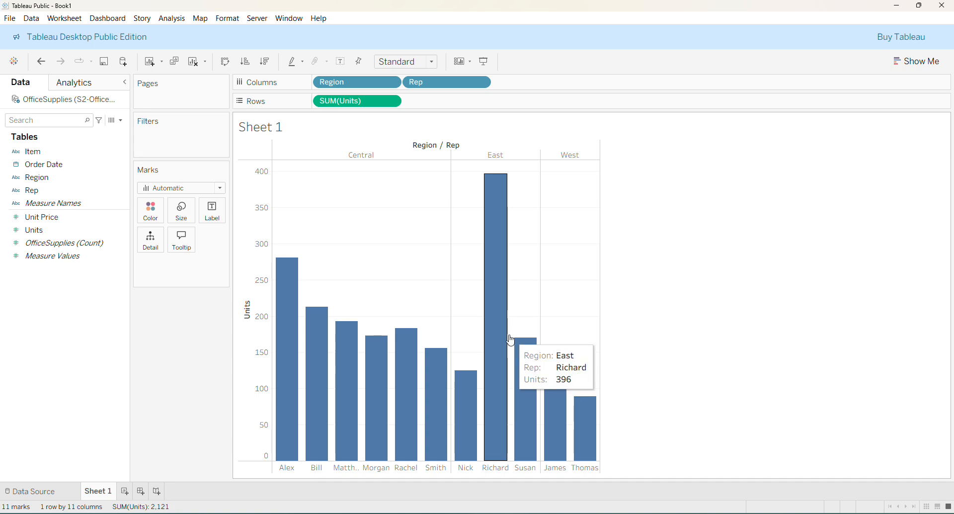
right_click(268, 284)
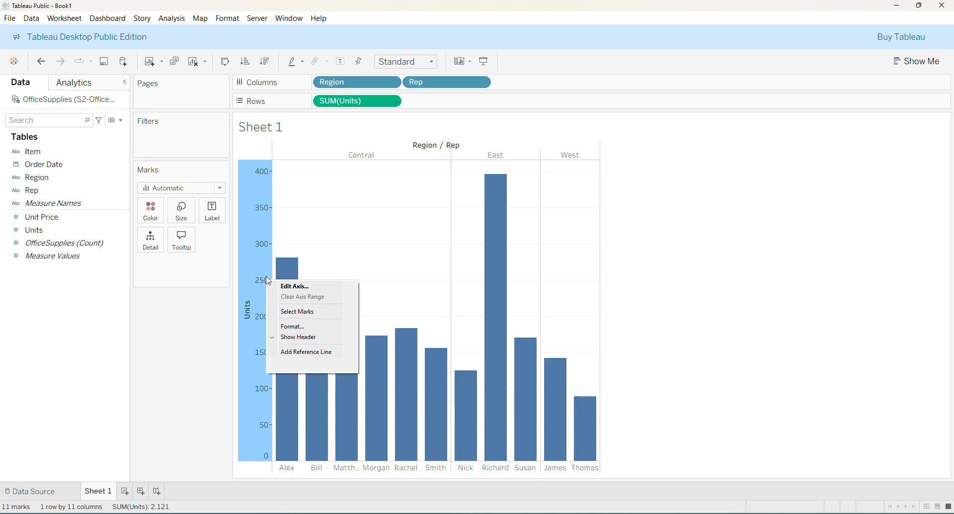
left_click(267, 277)
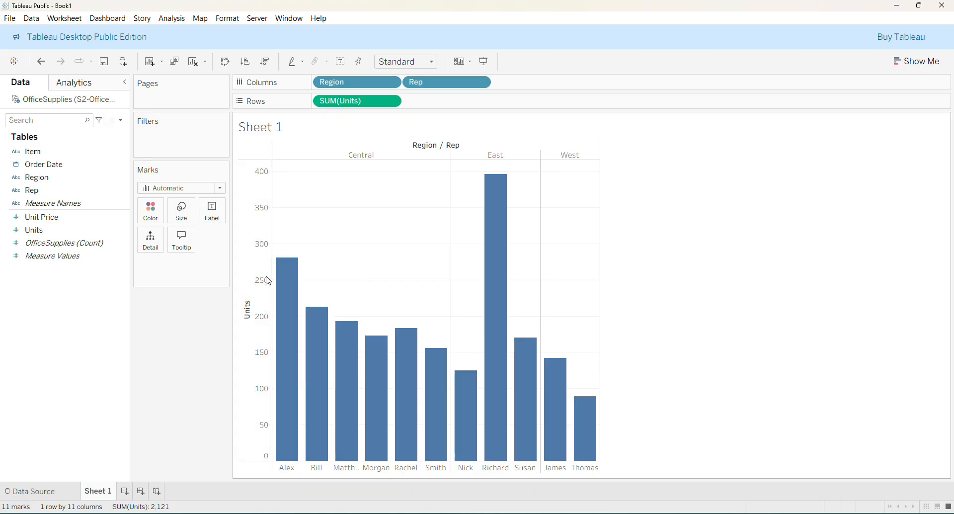
- Try the different sort orders for reps by units and leave them sorted in descending order within each region
left_click(244, 297)
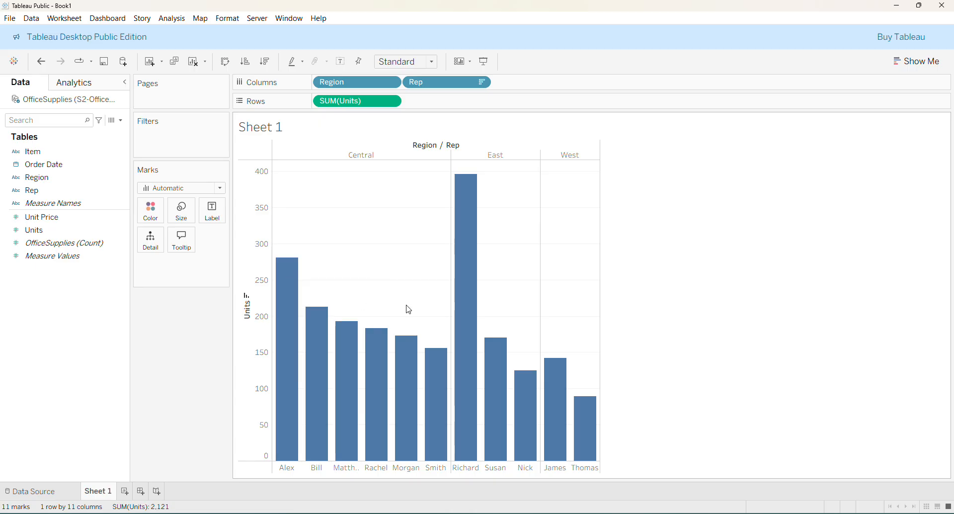
left_click(247, 298)
left_click(247, 299)
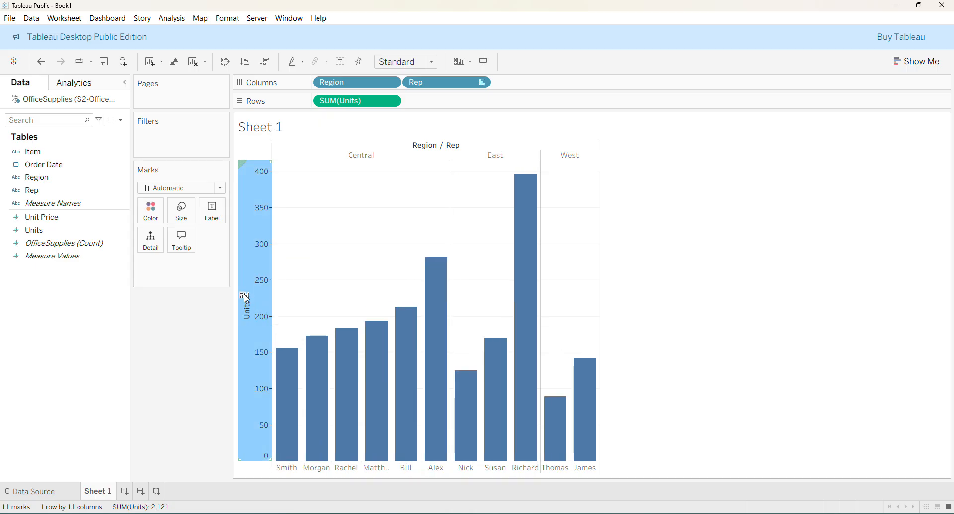
left_click(247, 298)
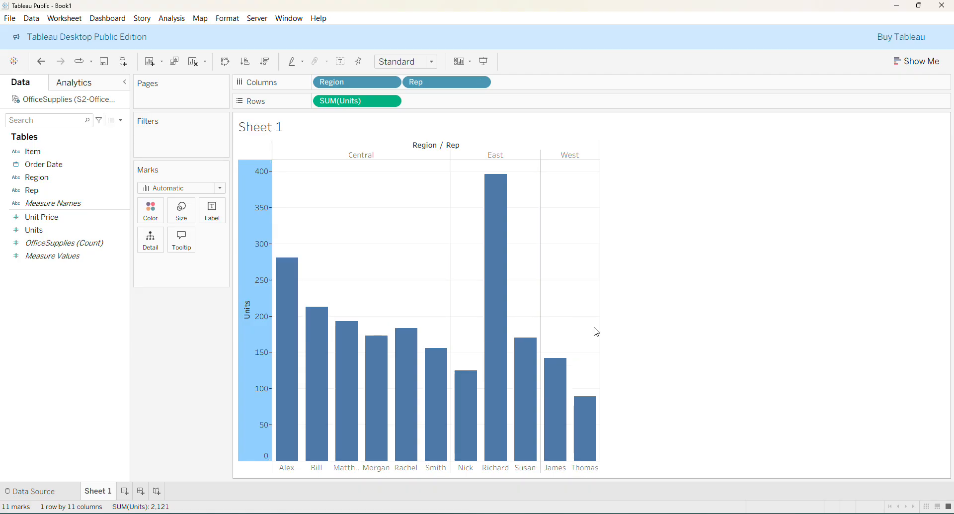
left_click(641, 348)
mouse_move(482, 303)
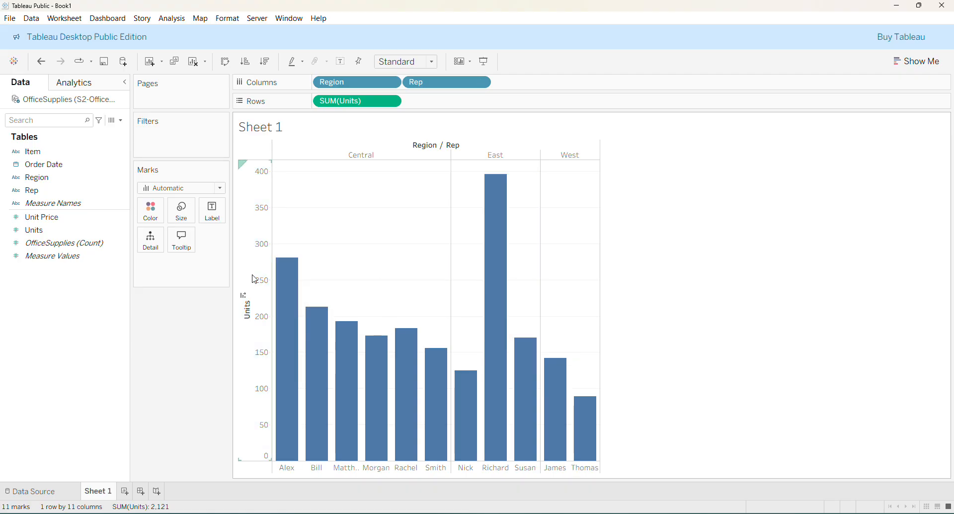
left_click(246, 299)
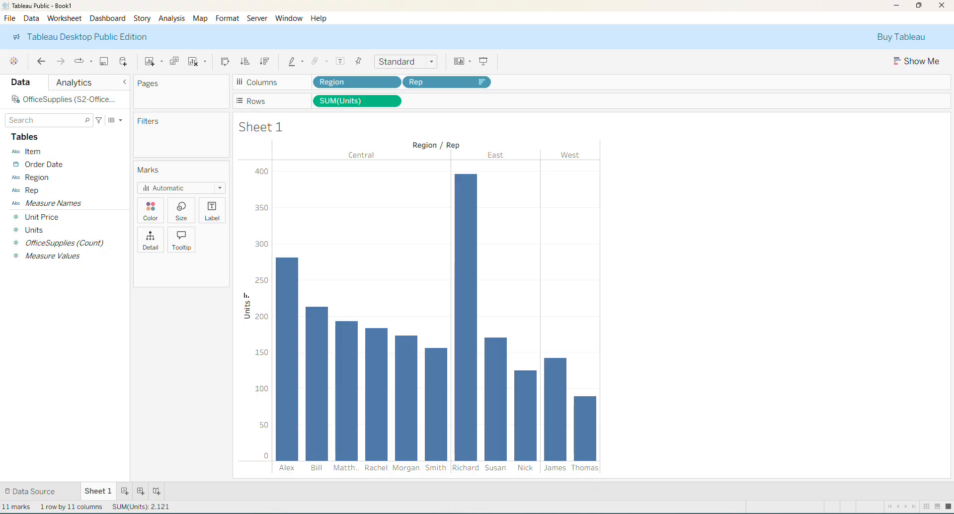
left_click(90, 222)
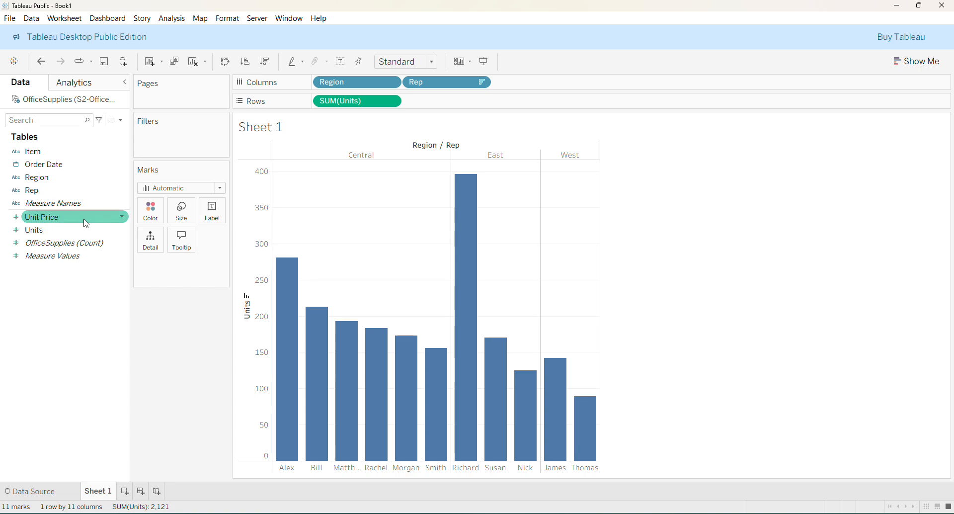
left_click(85, 230)
left_click(85, 223)
left_click(72, 243)
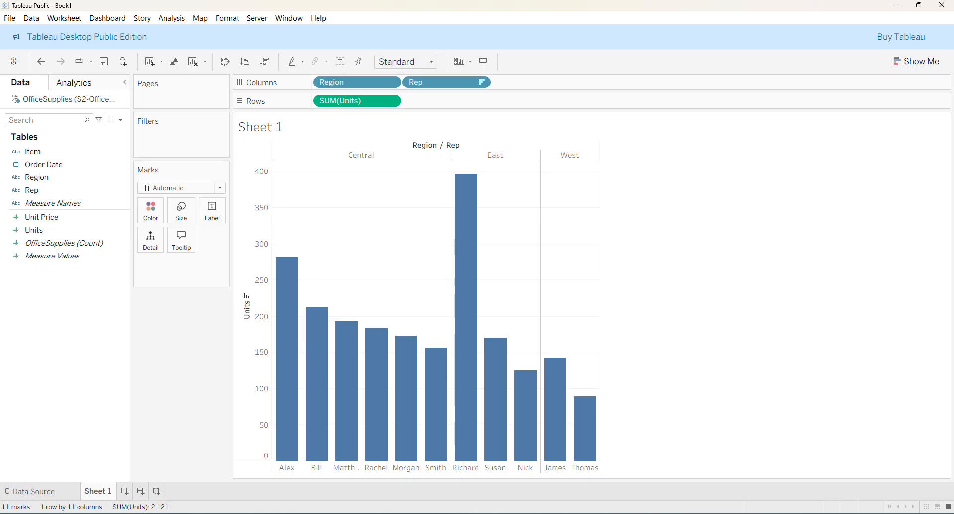
- Start a new calculated field and name it Total Sales
right_click(51, 271)
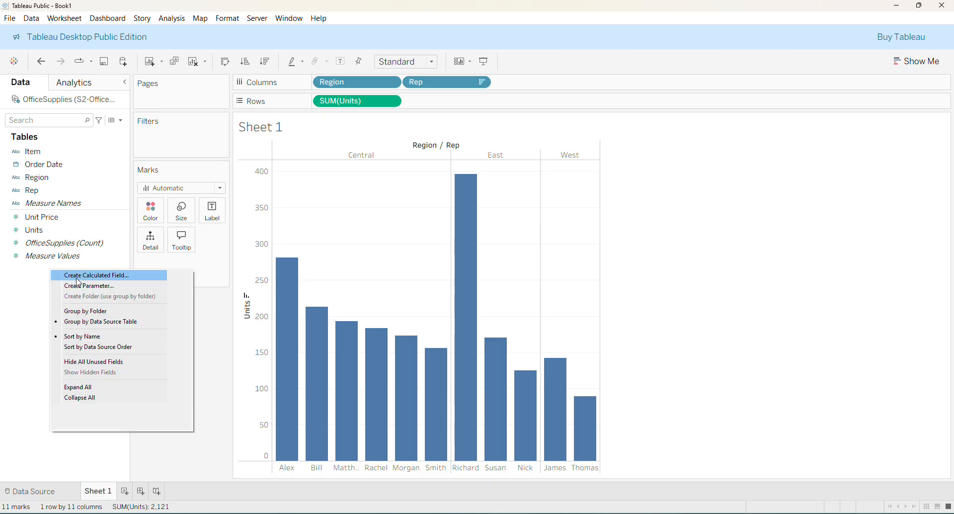
left_click(126, 278)
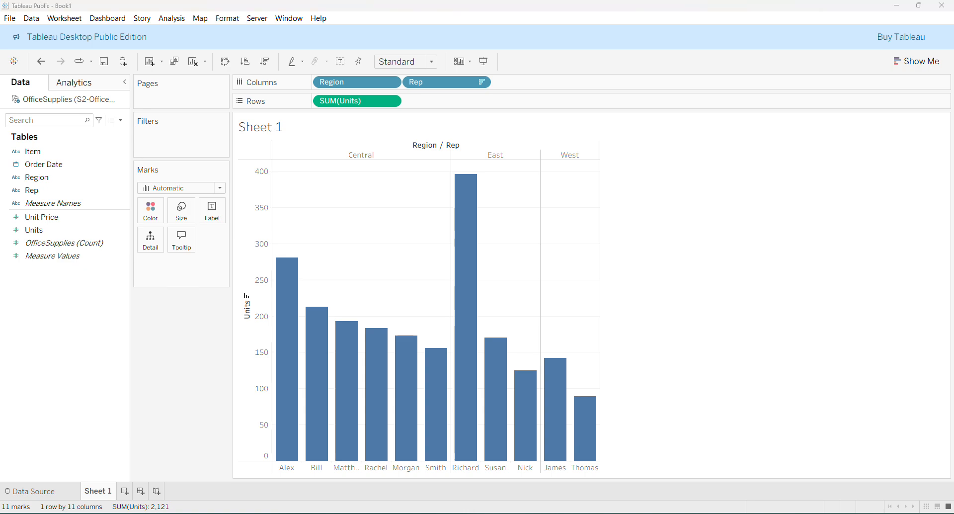
left_click_drag(347, 185, 387, 189)
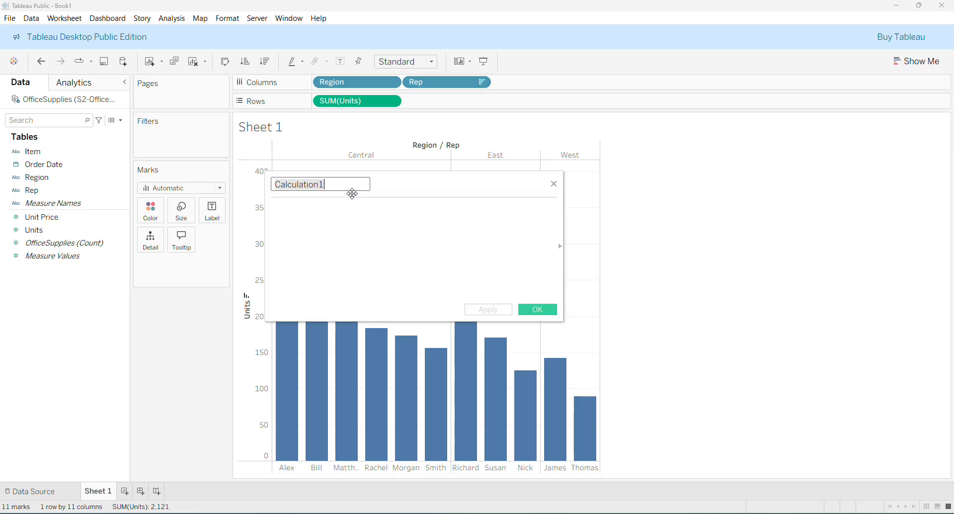
type("Total Sales")
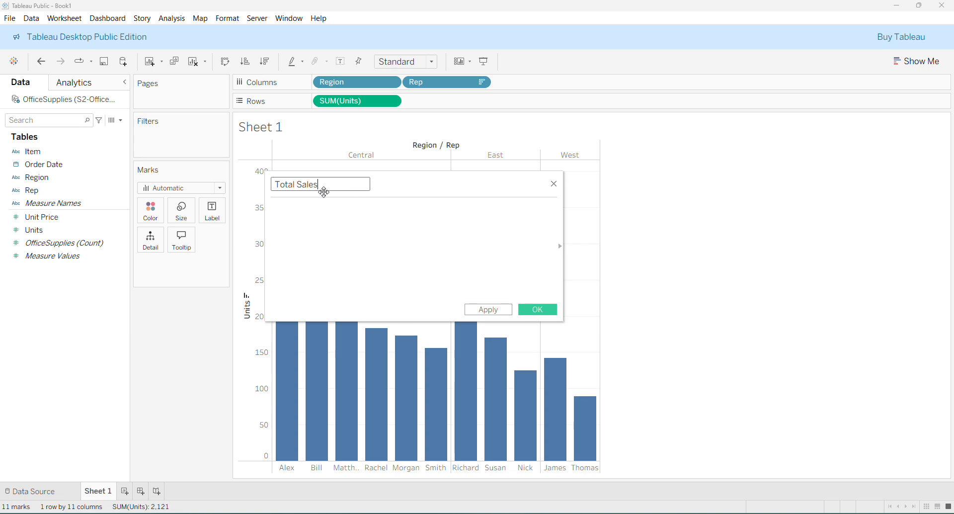
- Define the Total Sales formula as [Units]*[Unit Price] and save the calculated field
left_click_drag(69, 234, 337, 221)
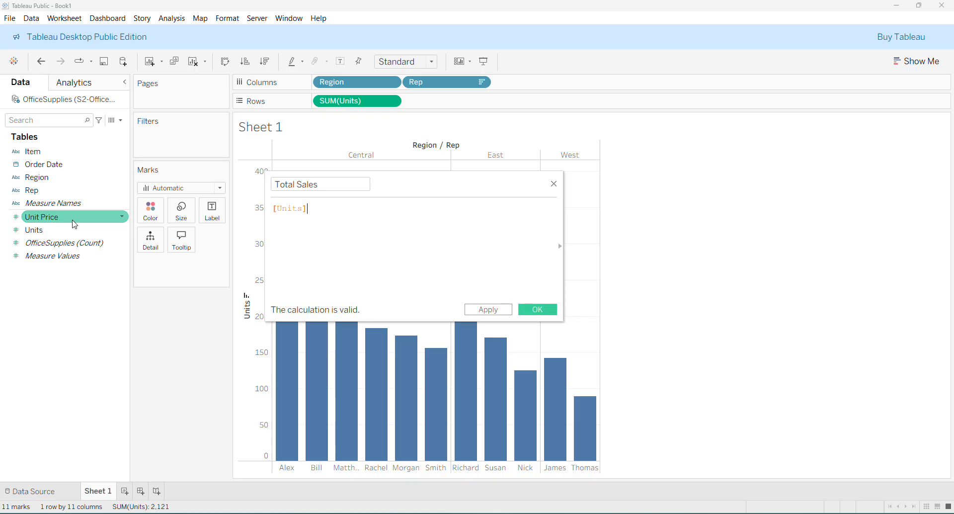
type("*")
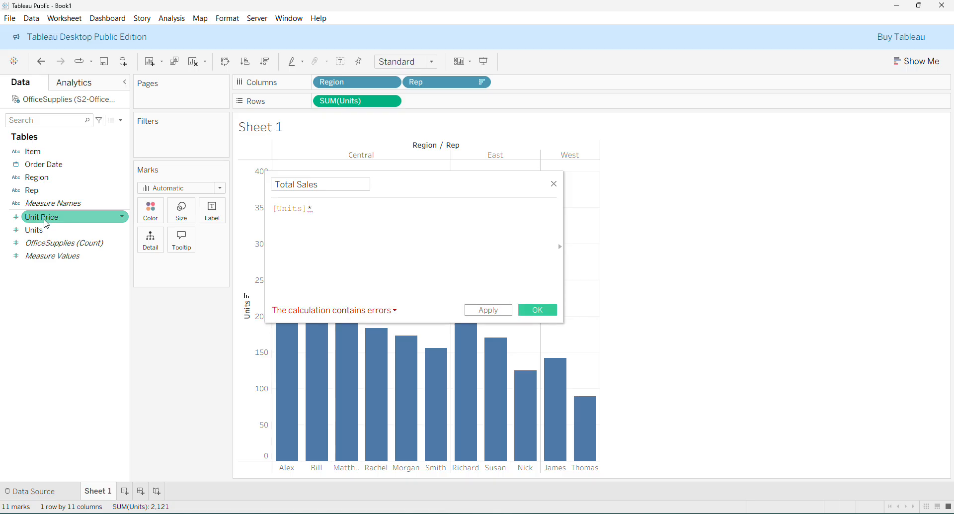
left_click_drag(42, 221, 355, 218)
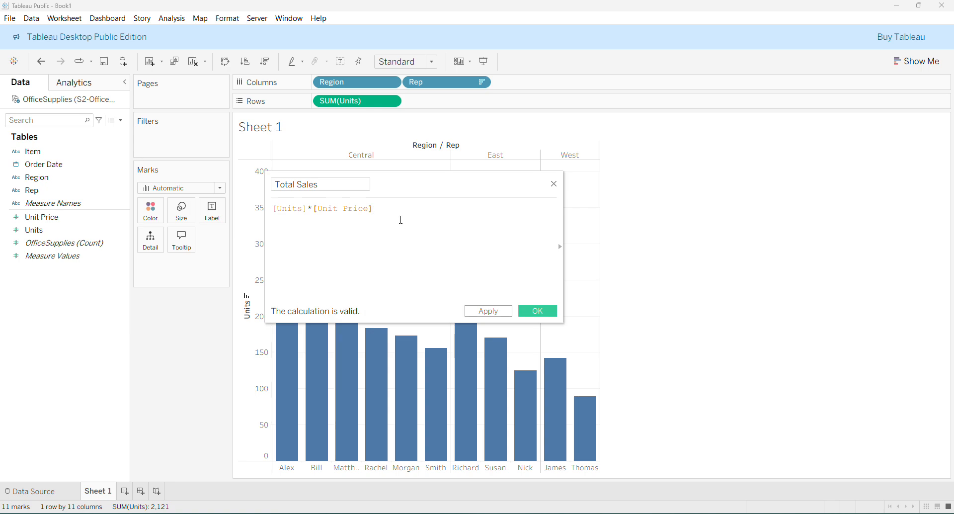
key("BackSpace")
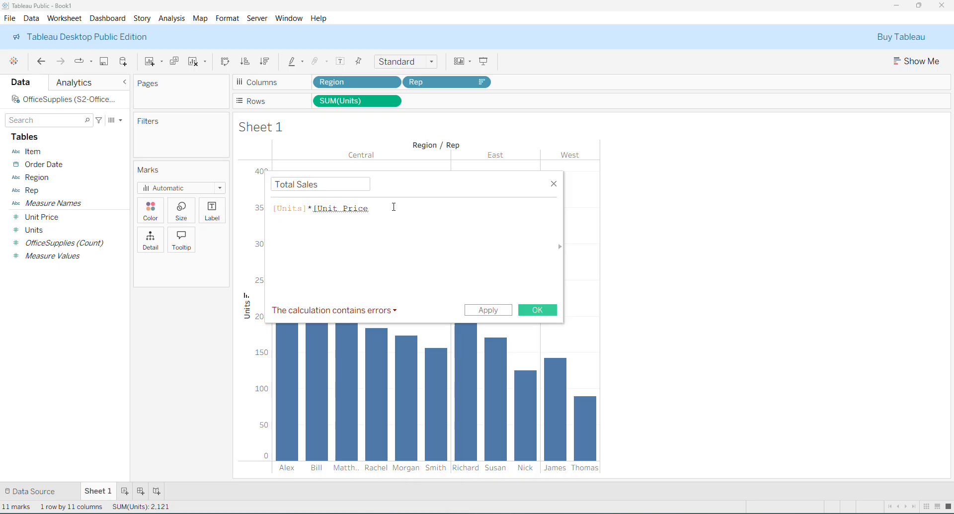
type("]")
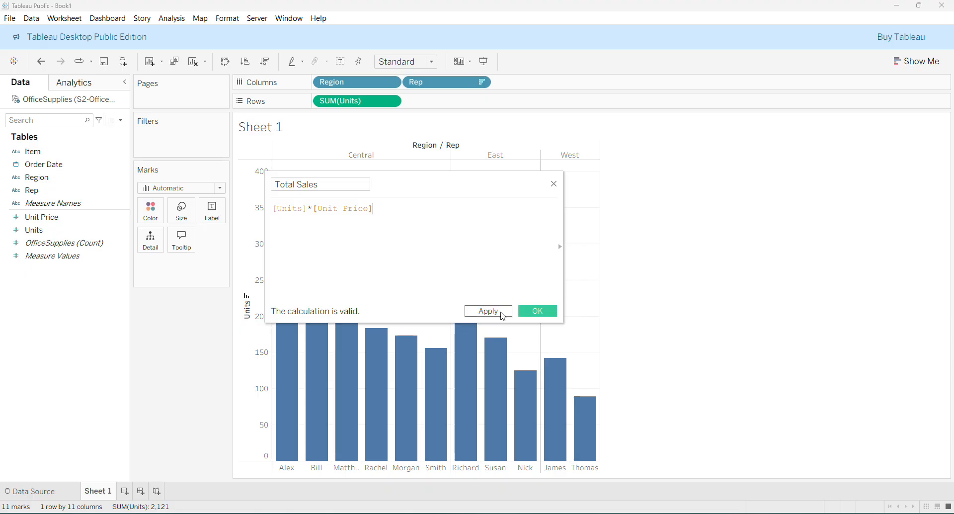
left_click(528, 311)
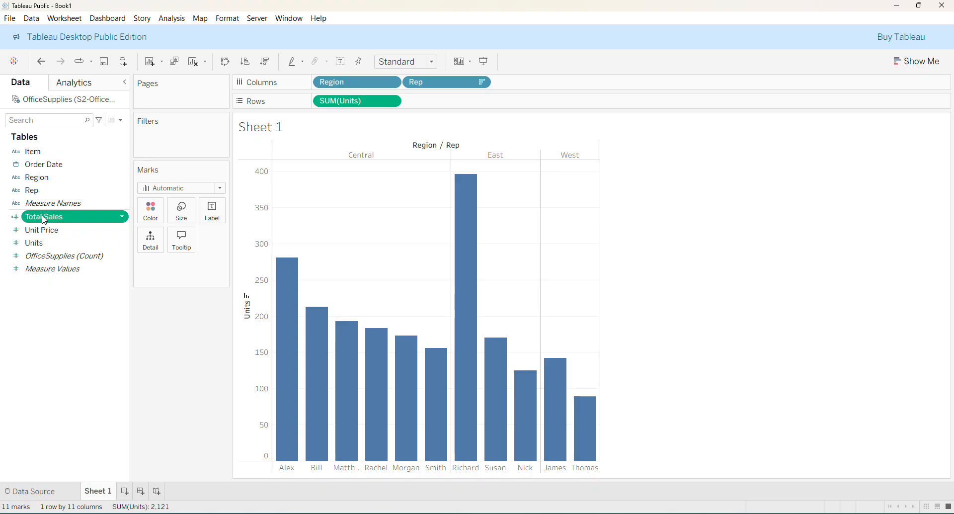
- Replace SUM(Units) on Rows with Total Sales
left_click_drag(44, 219, 358, 104)
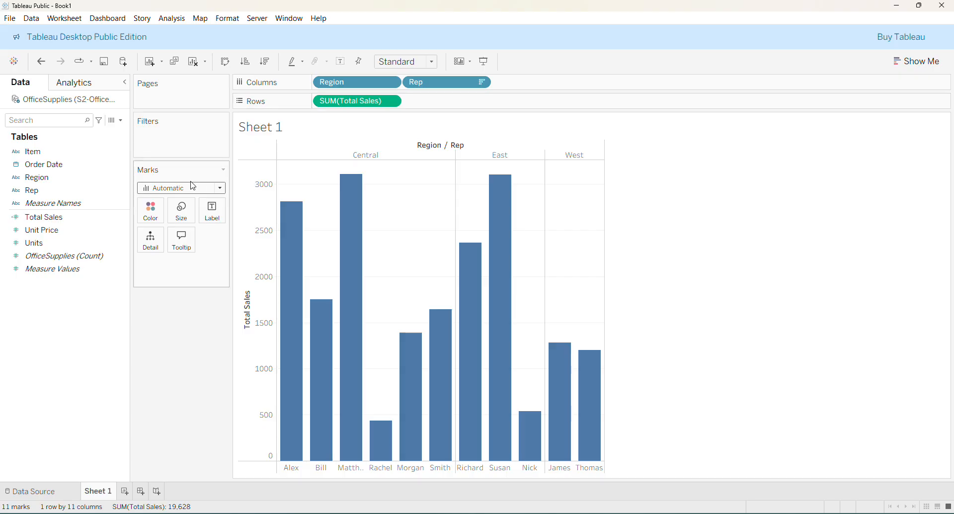
- Sort the reps within each region by Total Sales in descending order
left_click(244, 287)
mouse_move(499, 358)
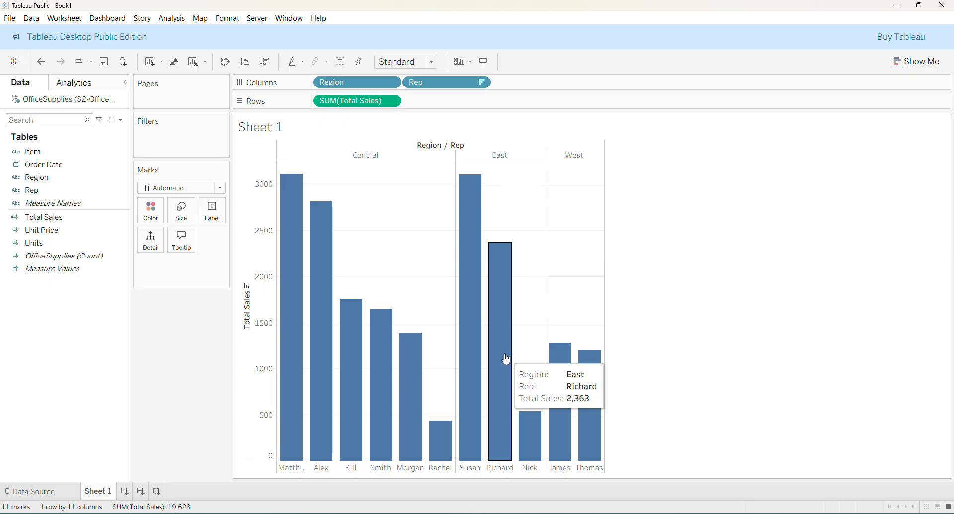
mouse_move(474, 350)
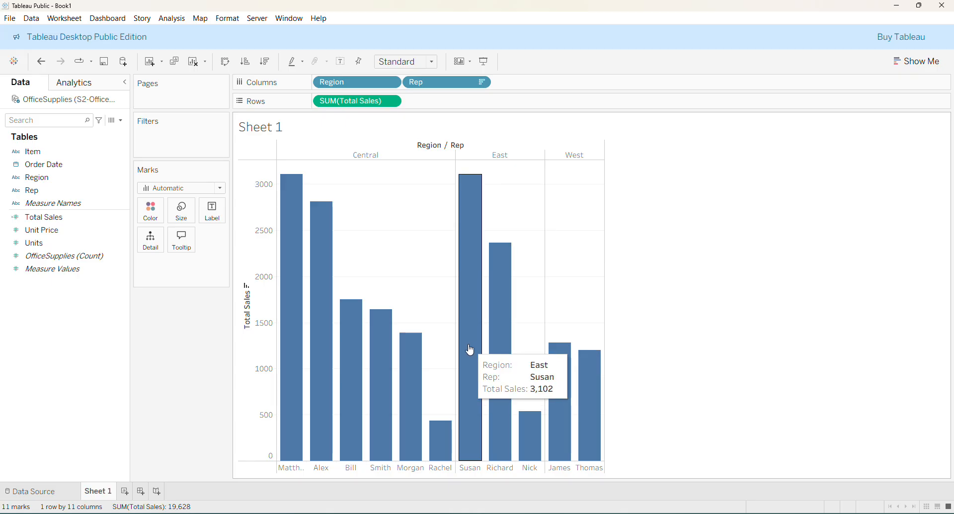
mouse_move(296, 344)
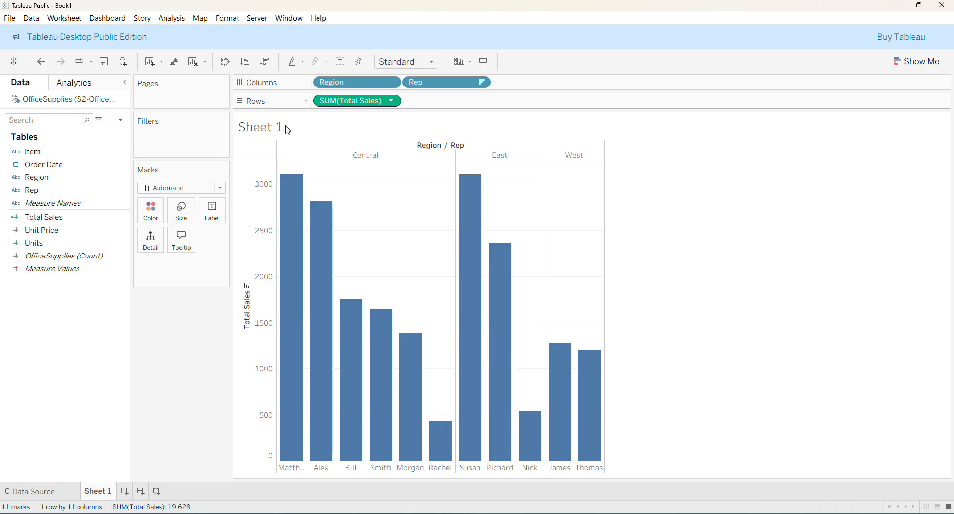
- Swap Total Sales on Rows for Units to compare the reps, and put Total Sales back on Rows
left_click_drag(62, 241, 375, 96)
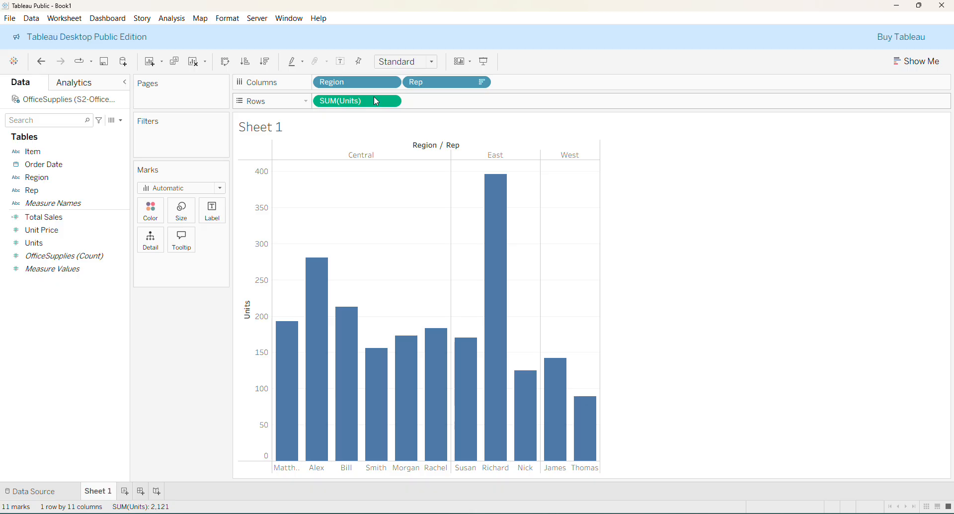
left_click(56, 231)
left_click_drag(45, 217, 369, 110)
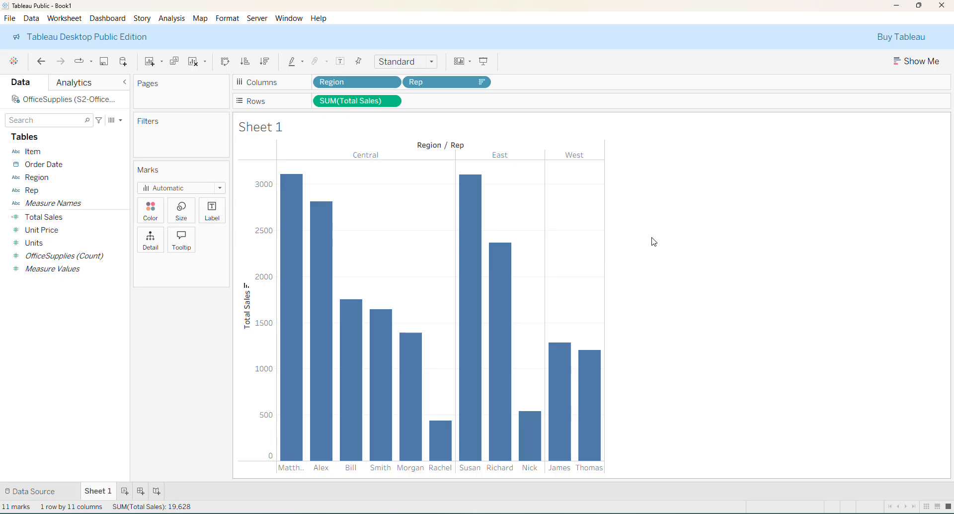
mouse_move(472, 201)
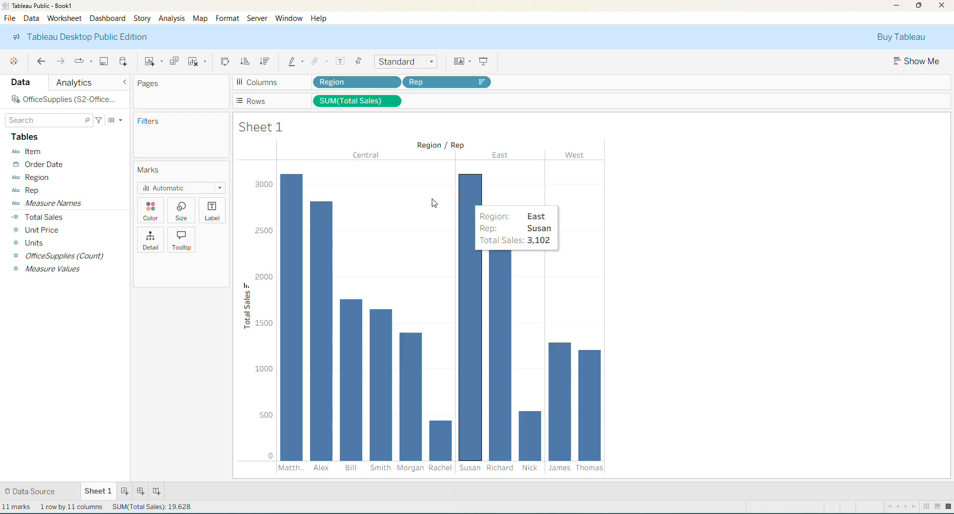
mouse_move(287, 213)
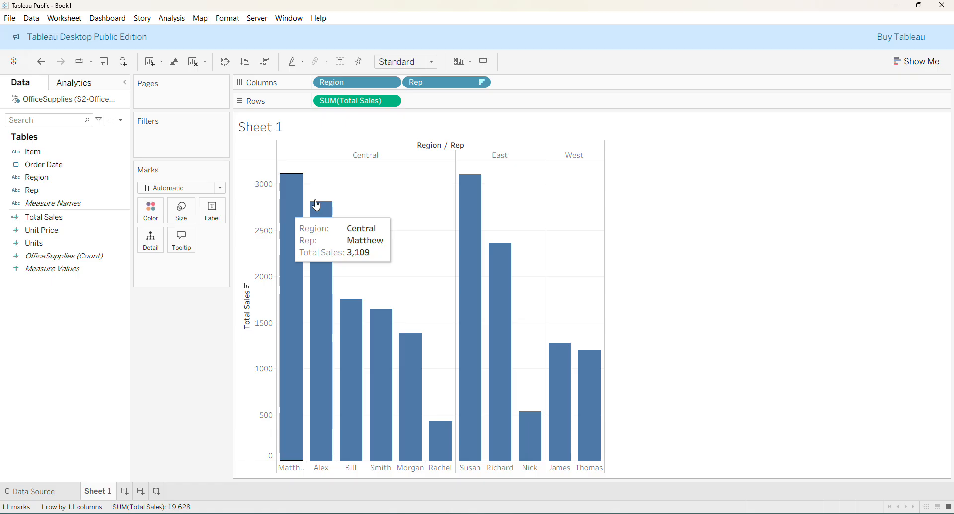
mouse_move(553, 337)
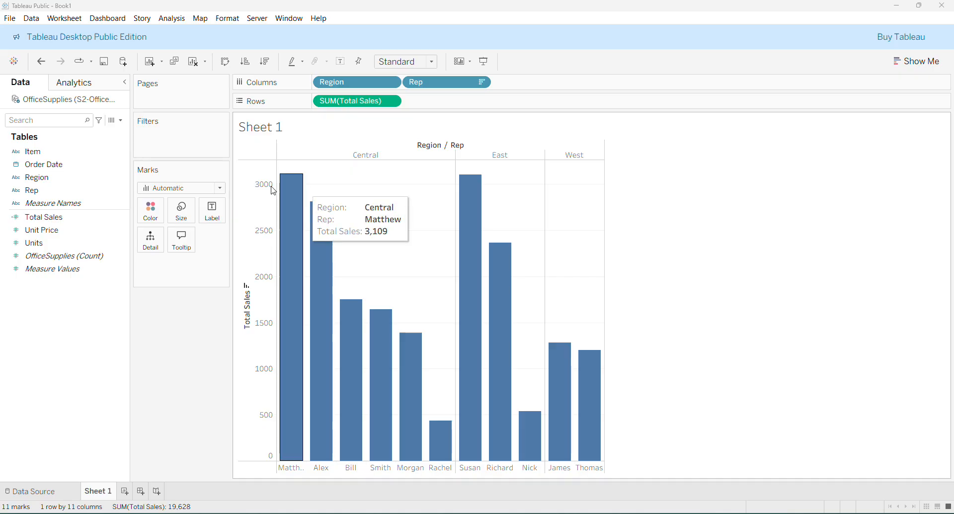
- Color the Total Sales bars by Rep
left_click(159, 211)
left_click(159, 211)
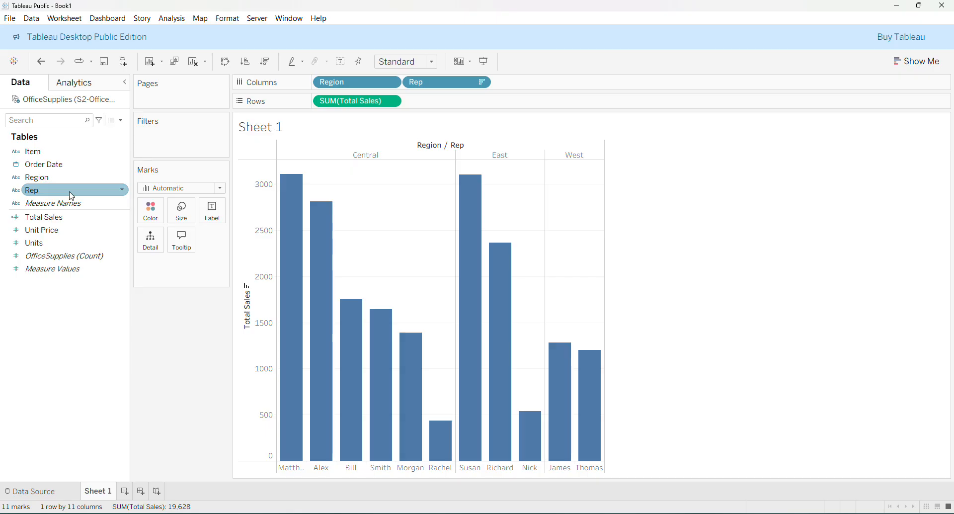
left_click_drag(72, 195, 159, 211)
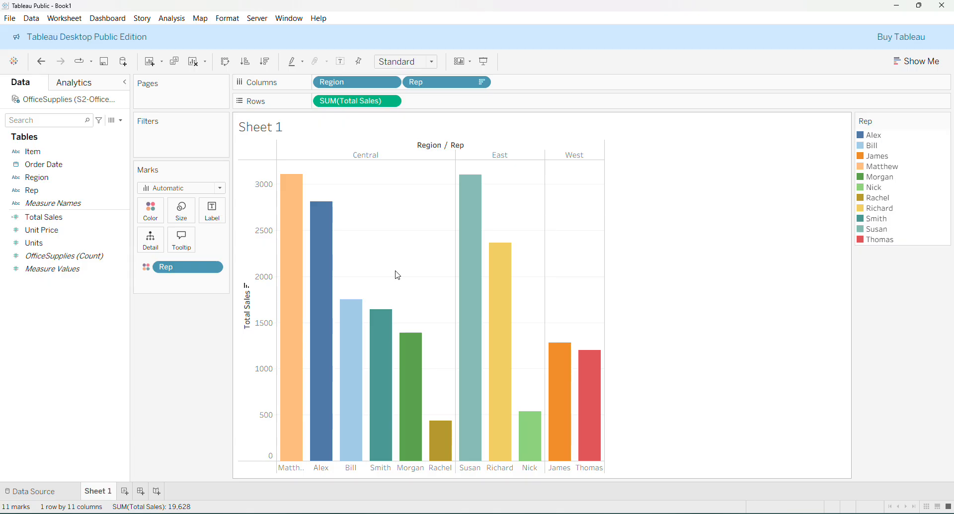
mouse_move(300, 328)
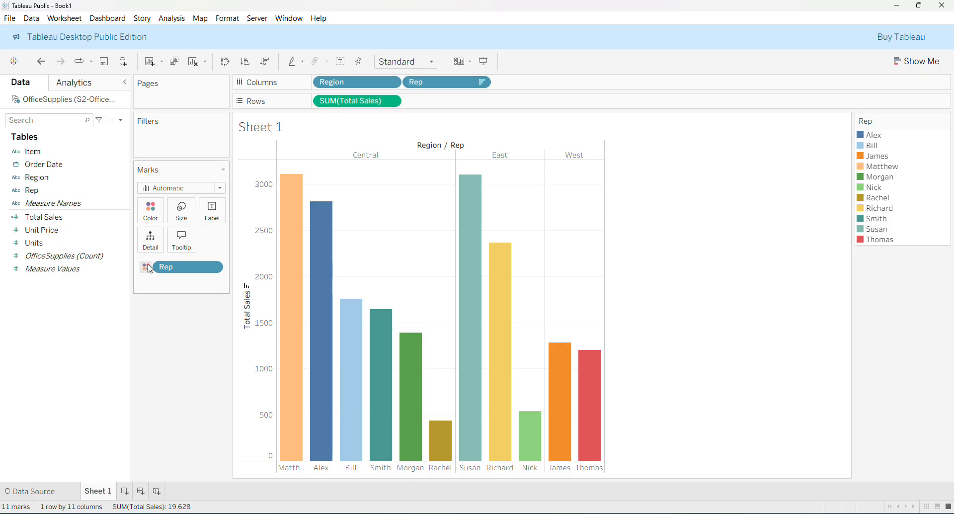
left_click(217, 268)
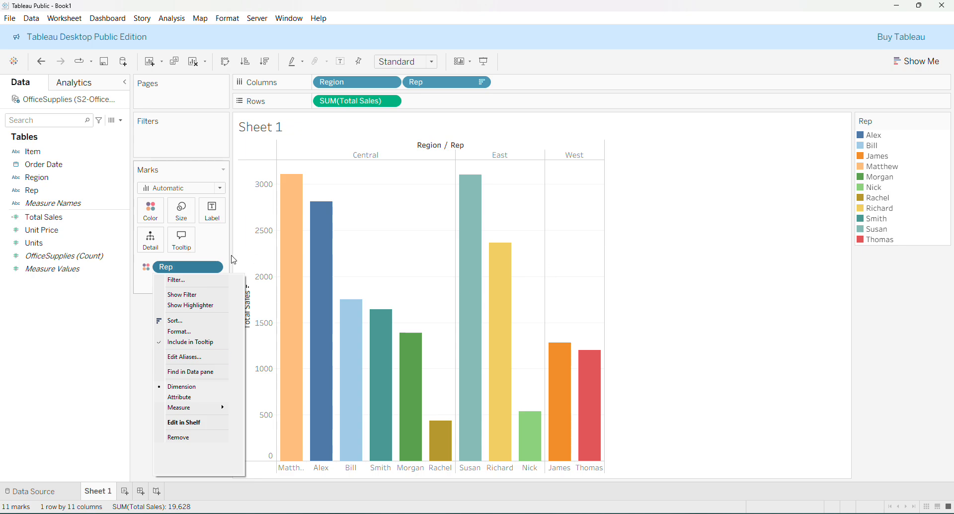
left_click(145, 267)
left_click(157, 286)
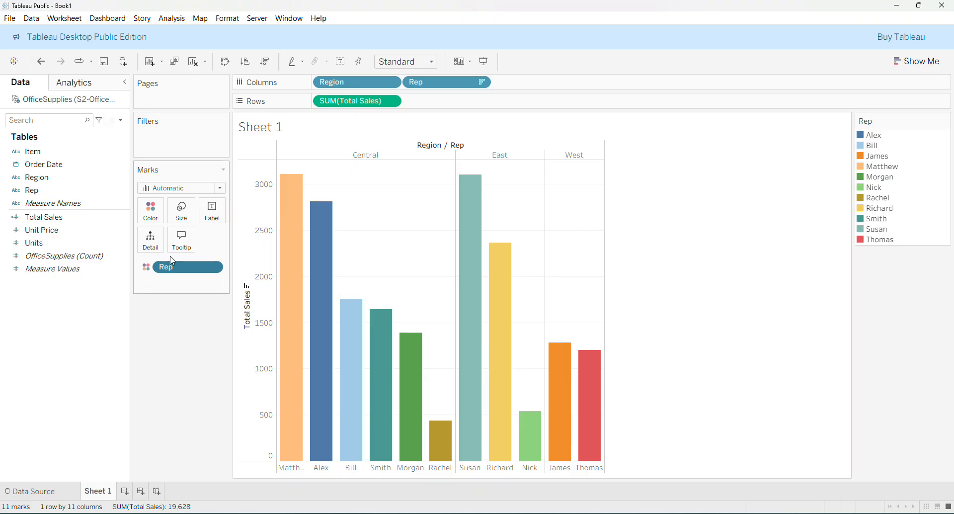
- Assign the Green-Gold color palette to the reps and apply it to the bars
left_click(151, 211)
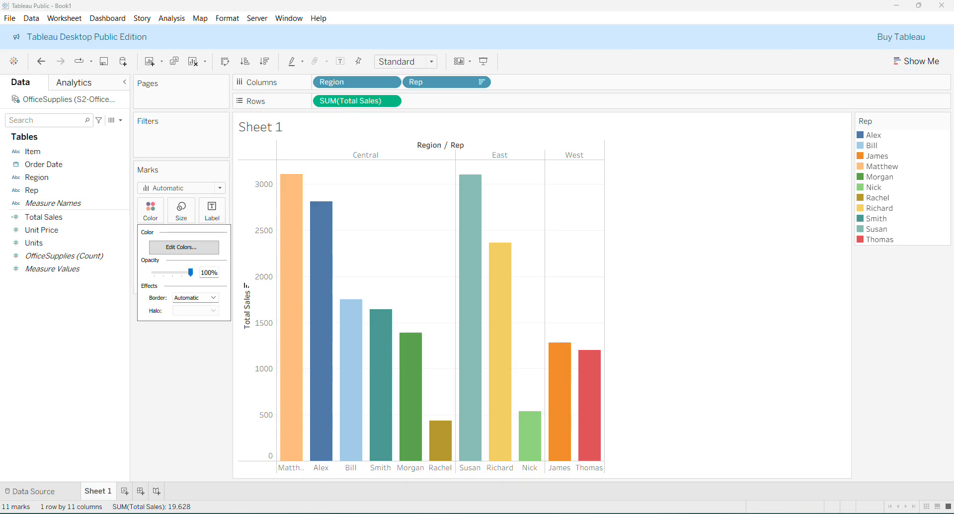
left_click(184, 247)
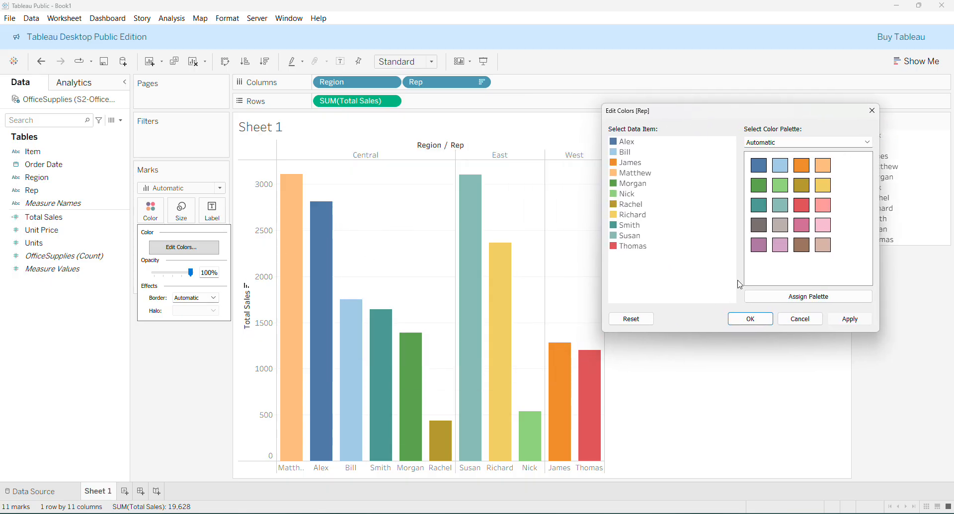
left_click(794, 297)
left_click(868, 142)
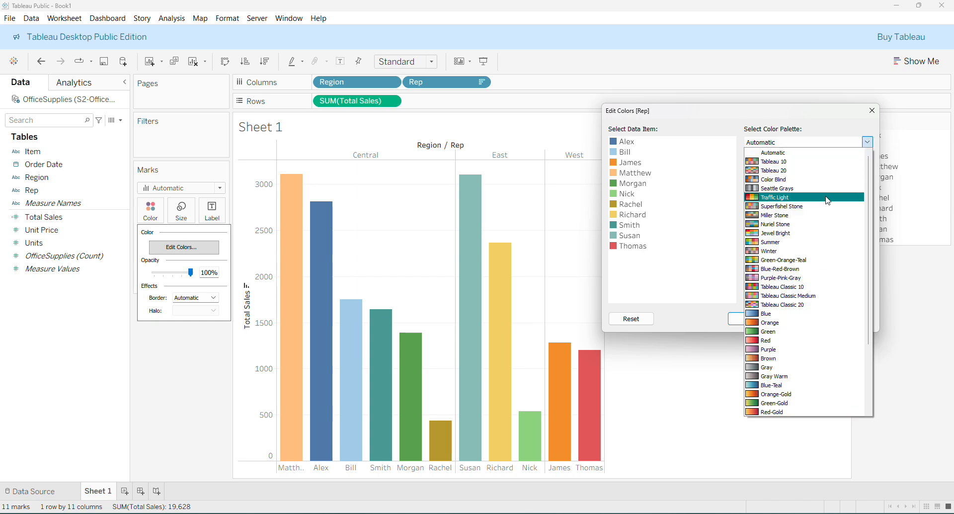
scroll(821, 256, "down", 2)
scroll(820, 258, "down", 2)
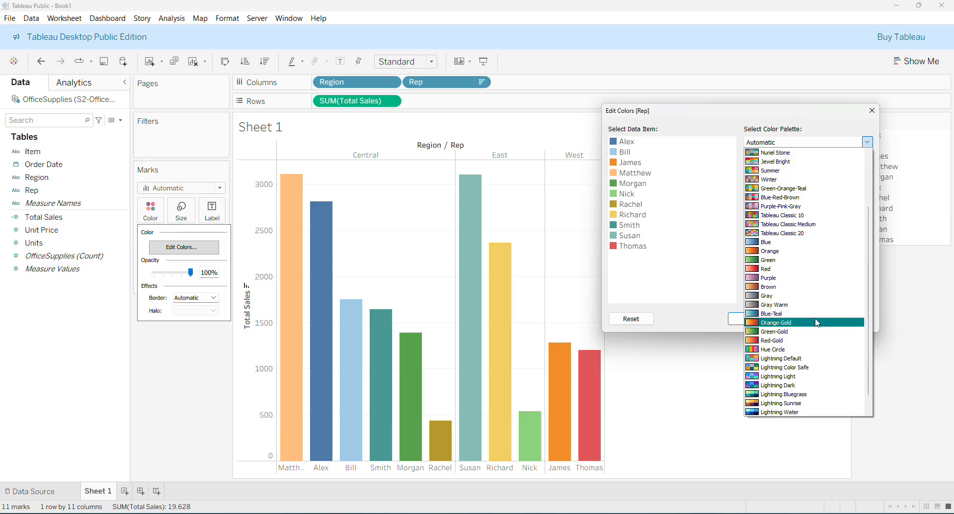
left_click(818, 336)
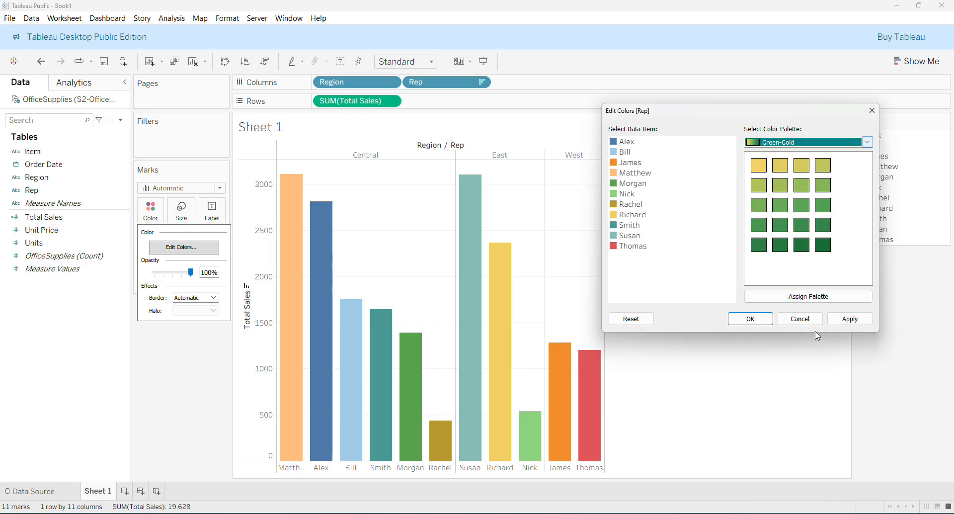
left_click(808, 297)
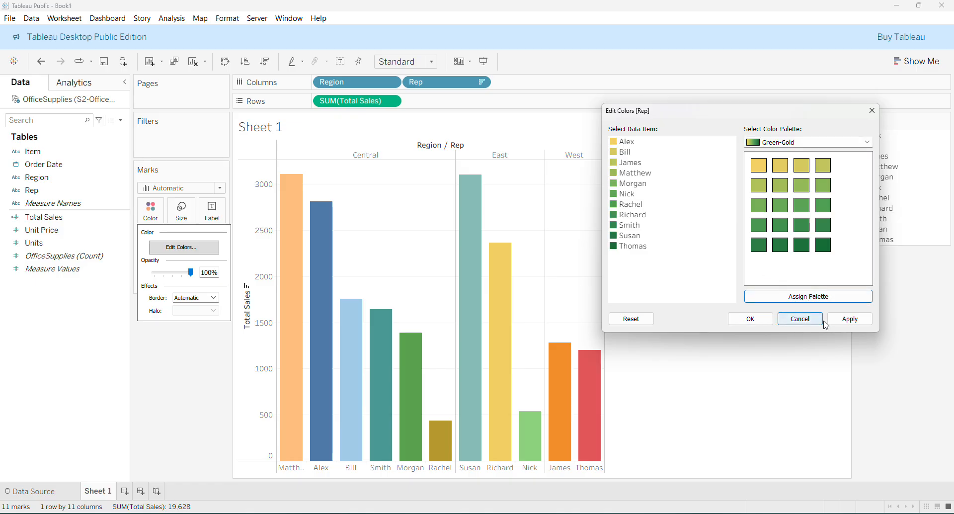
left_click(851, 319)
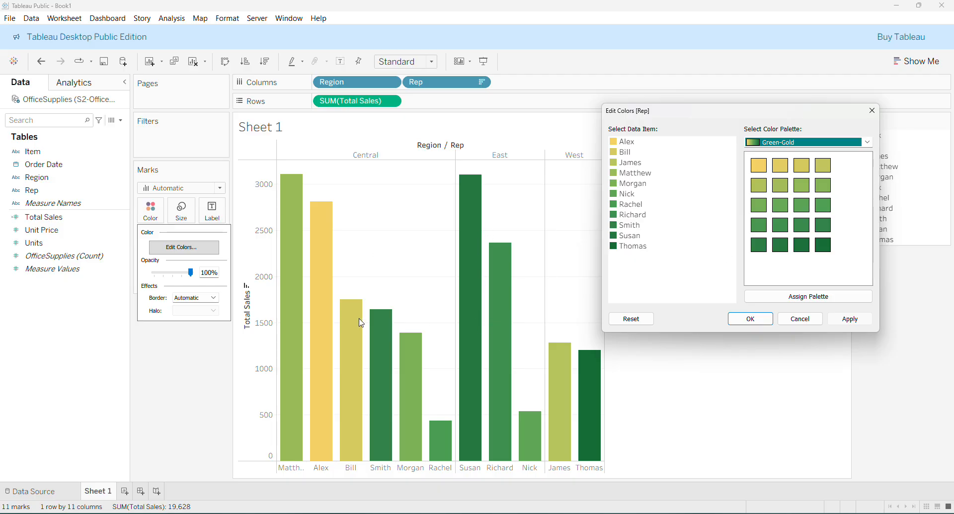
- Switch the reps' color palette to Blue, assign it to the bars and accept the color settings
left_click(867, 143)
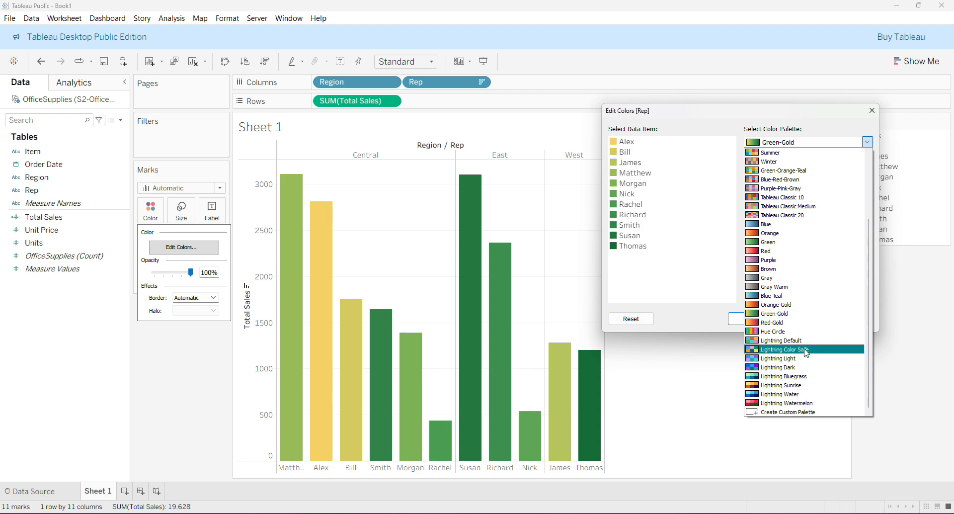
scroll(806, 355, "up", 3)
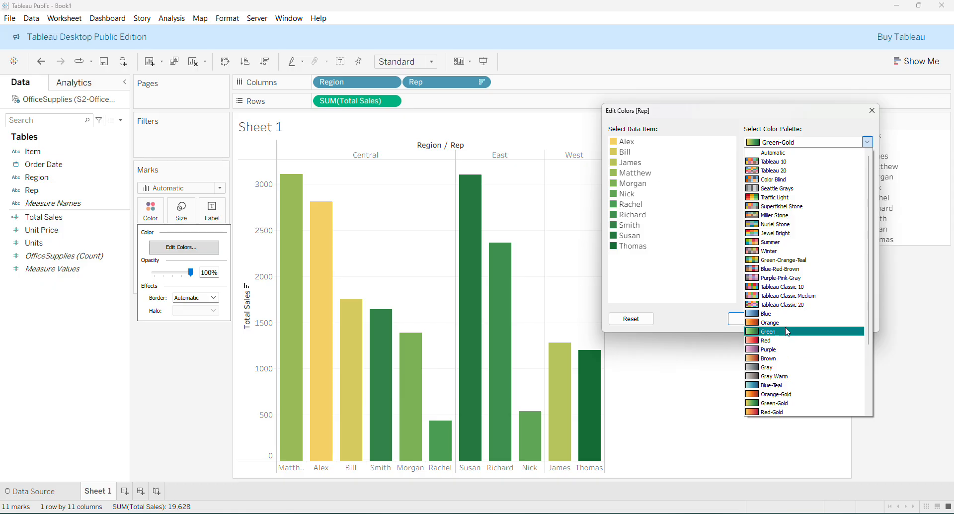
left_click(774, 314)
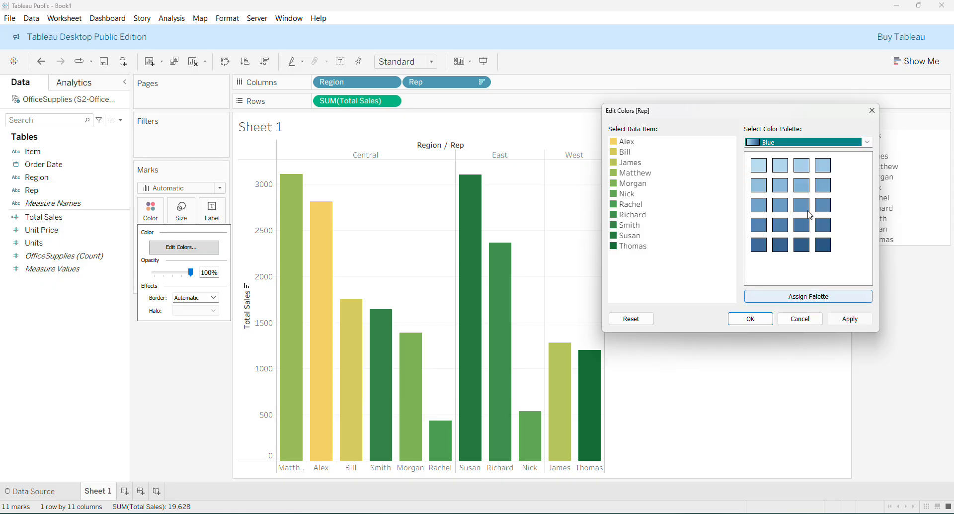
left_click(798, 297)
left_click(851, 320)
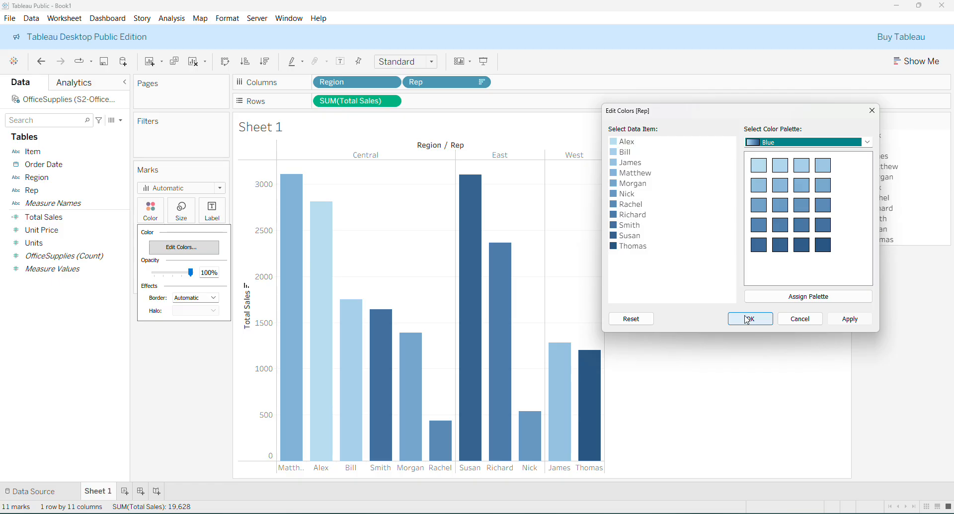
left_click(749, 318)
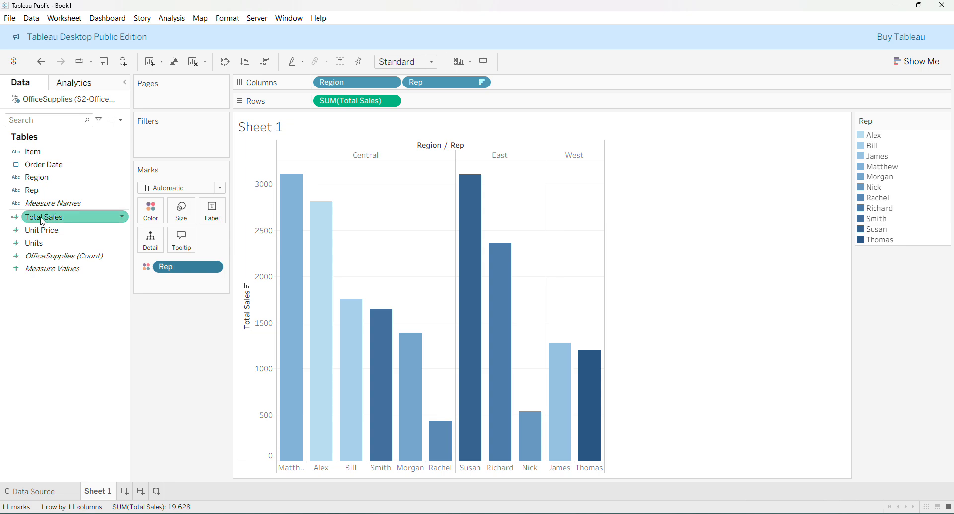
- Replace Rep with Total Sales as the field that colors the bars
left_click_drag(43, 217, 151, 211)
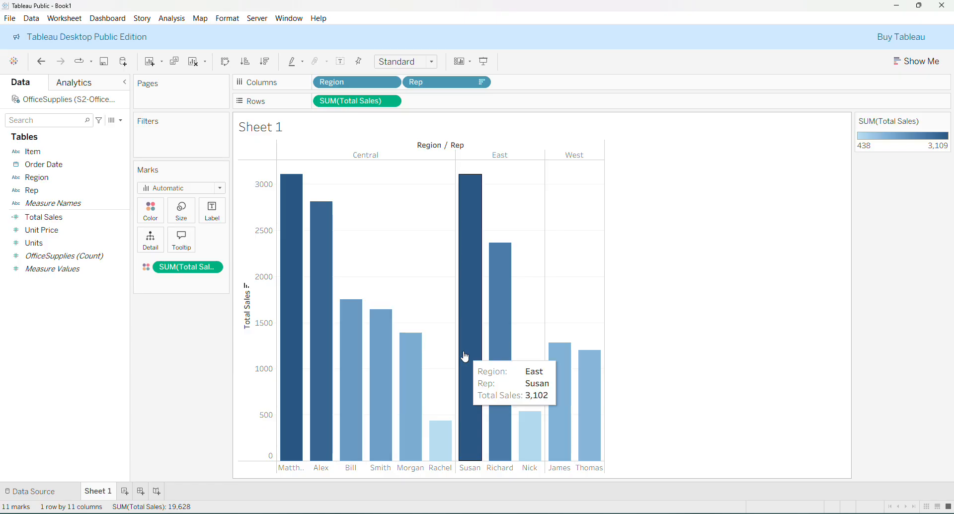
mouse_move(289, 300)
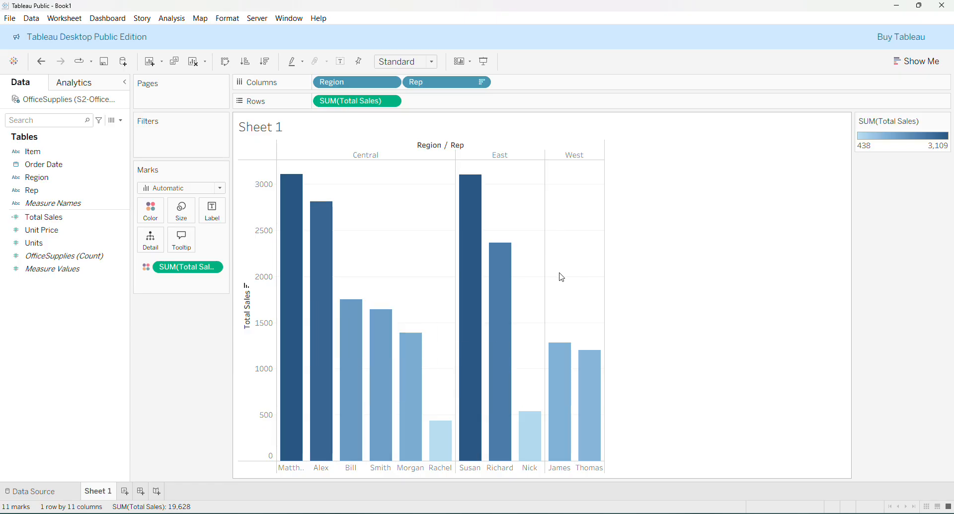
- Put Rep back on Color to compare the shading, and return the bar coloring to Total Sales
left_click(109, 191)
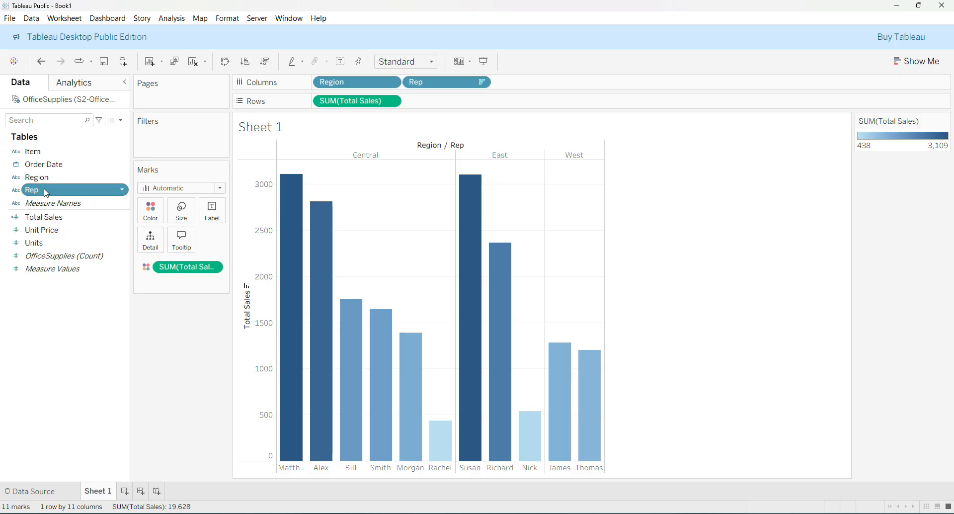
left_click_drag(47, 190, 169, 265)
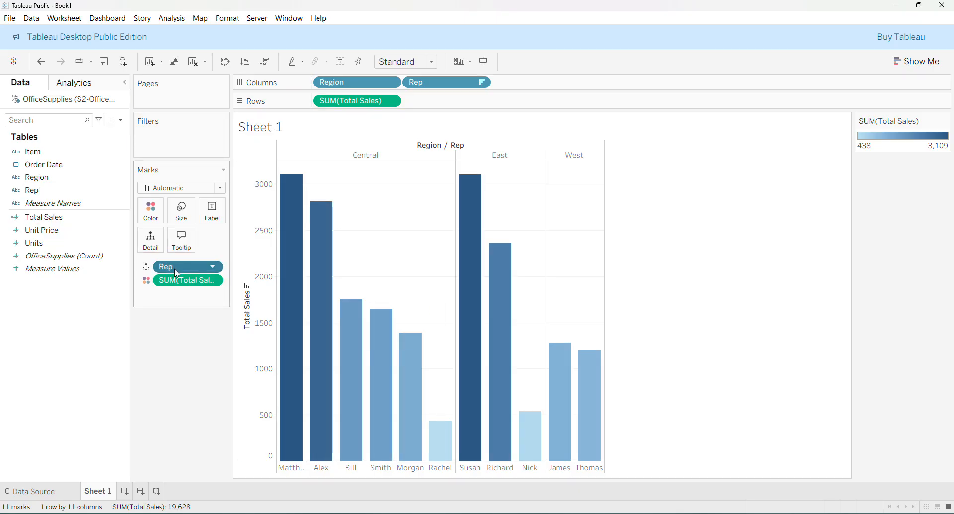
left_click_drag(177, 268, 180, 287)
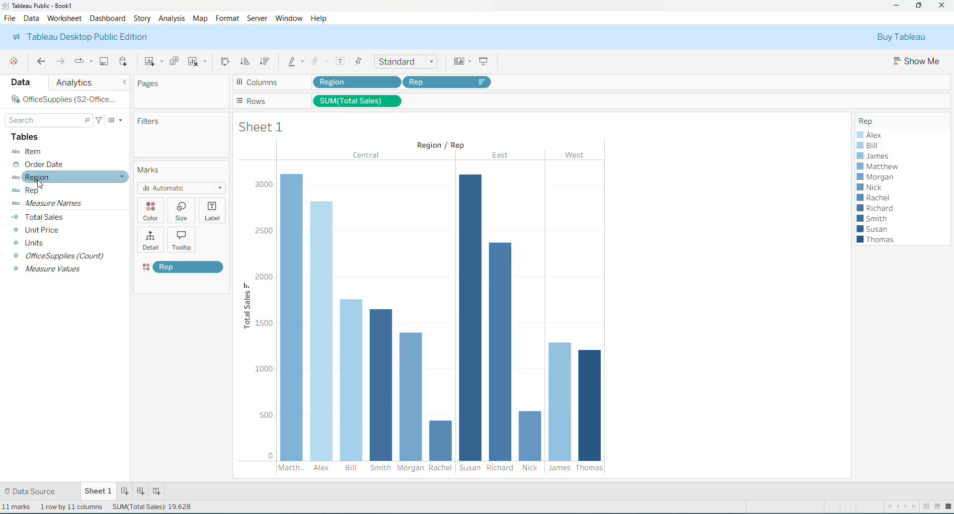
left_click(39, 219)
left_click_drag(39, 219, 169, 267)
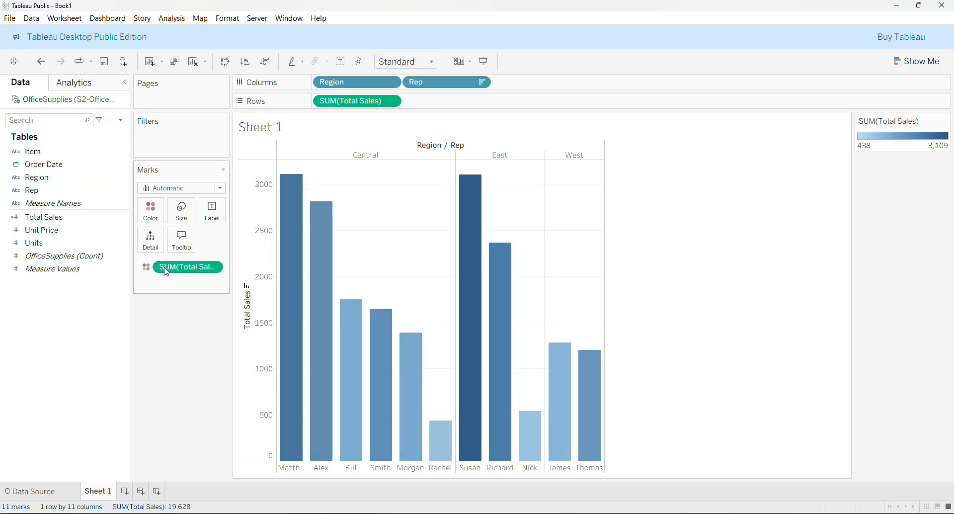
mouse_move(462, 381)
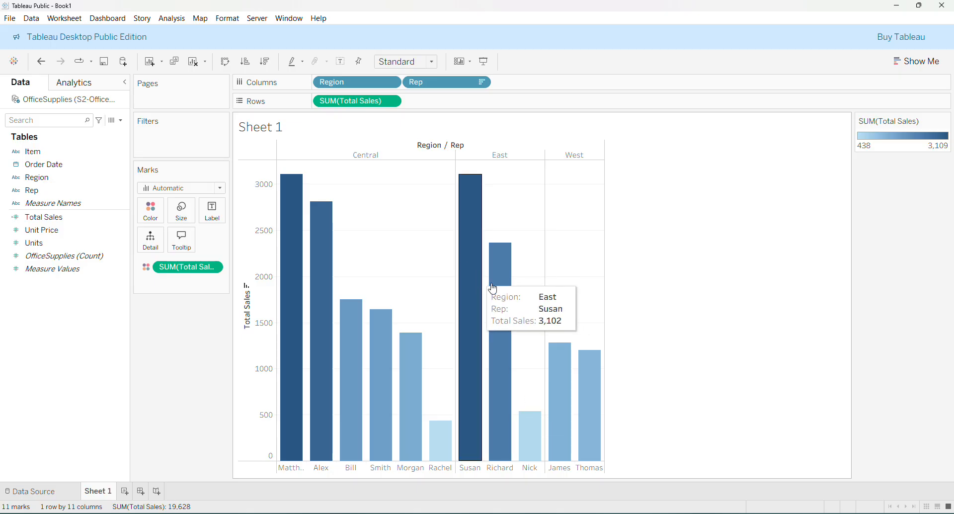
mouse_move(565, 357)
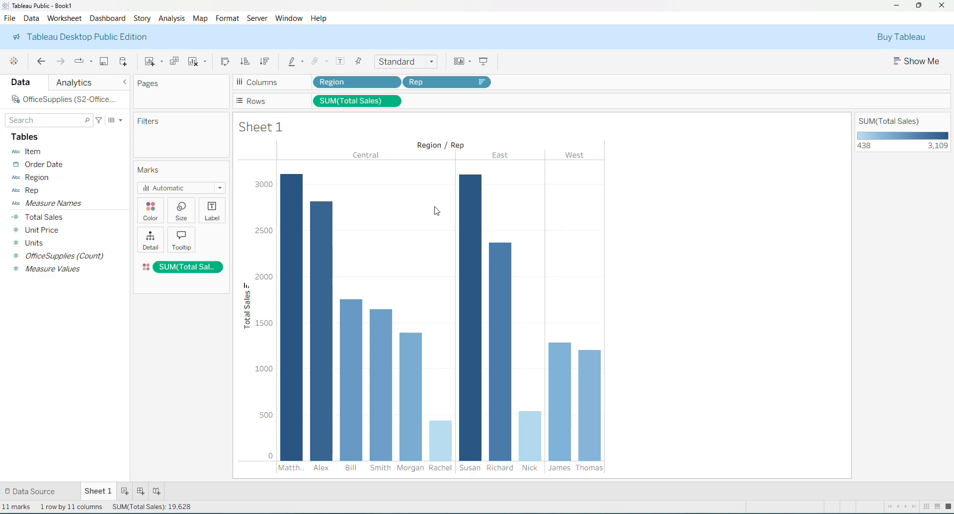
mouse_move(277, 190)
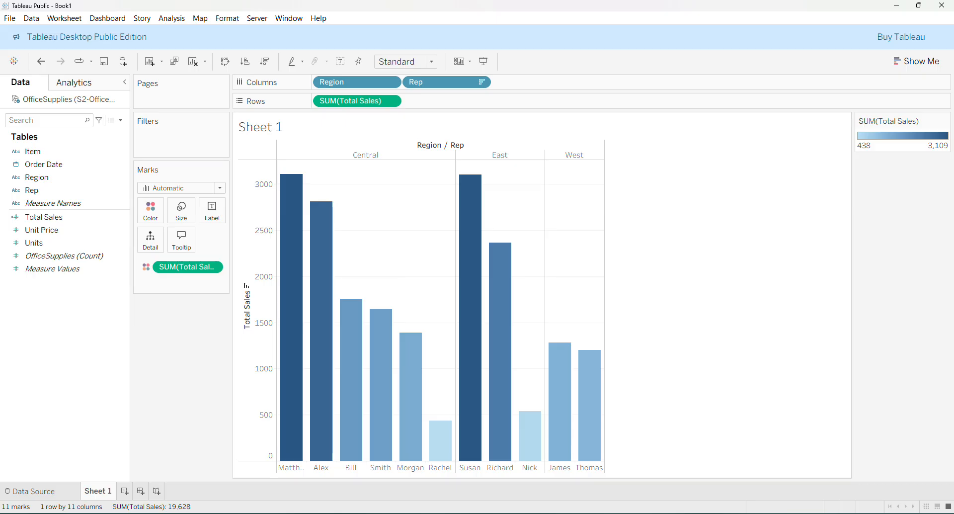
mouse_move(292, 226)
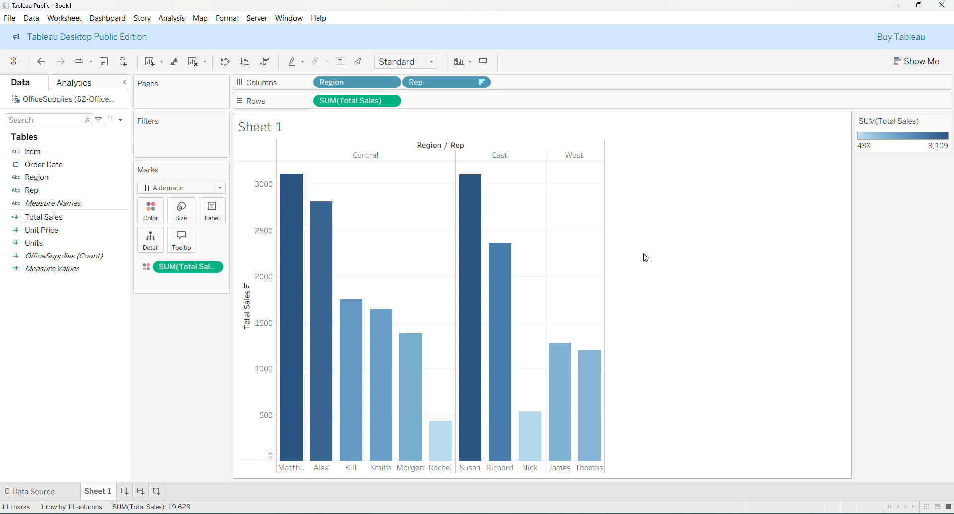
mouse_move(346, 355)
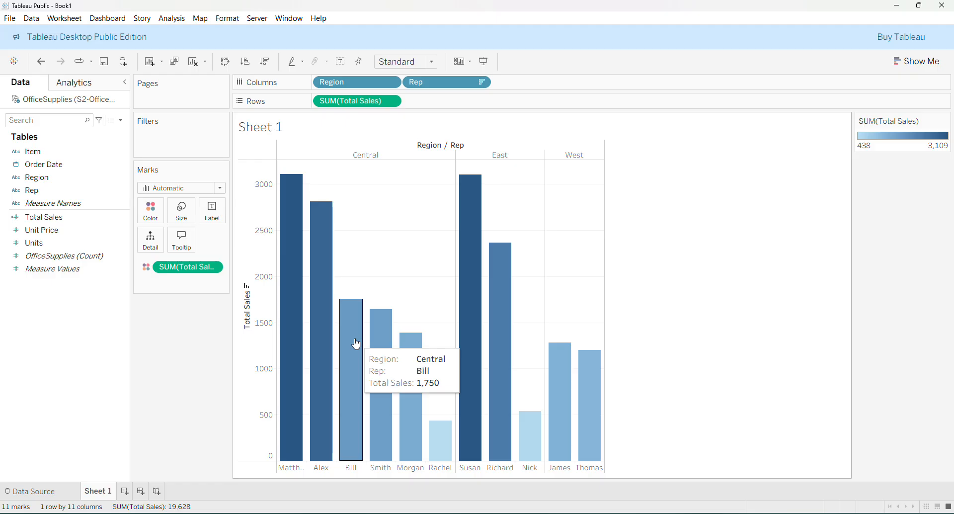
left_click_drag(357, 344, 370, 318)
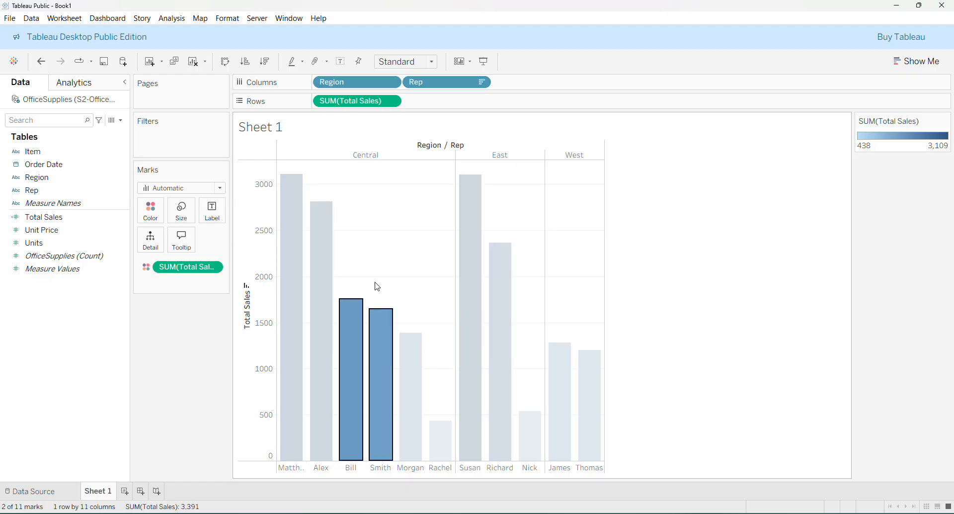
left_click(378, 286)
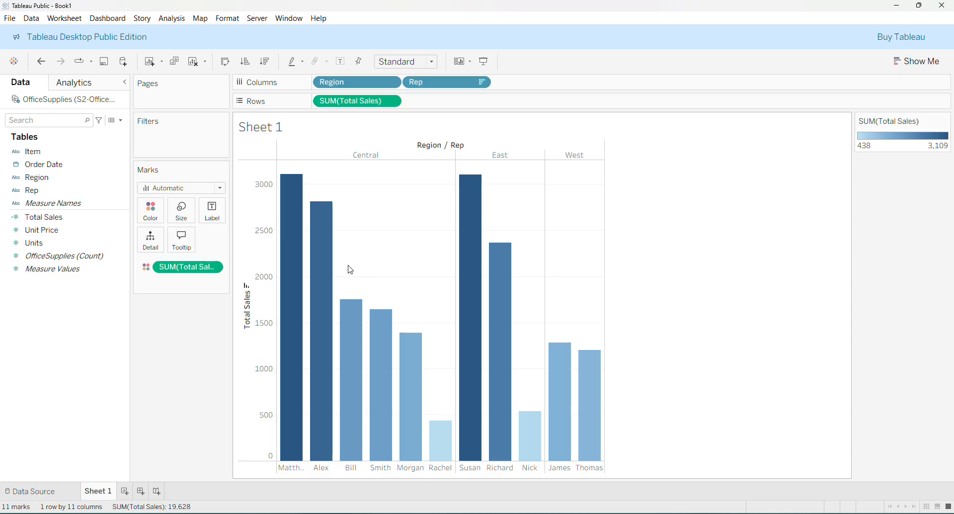
mouse_move(334, 278)
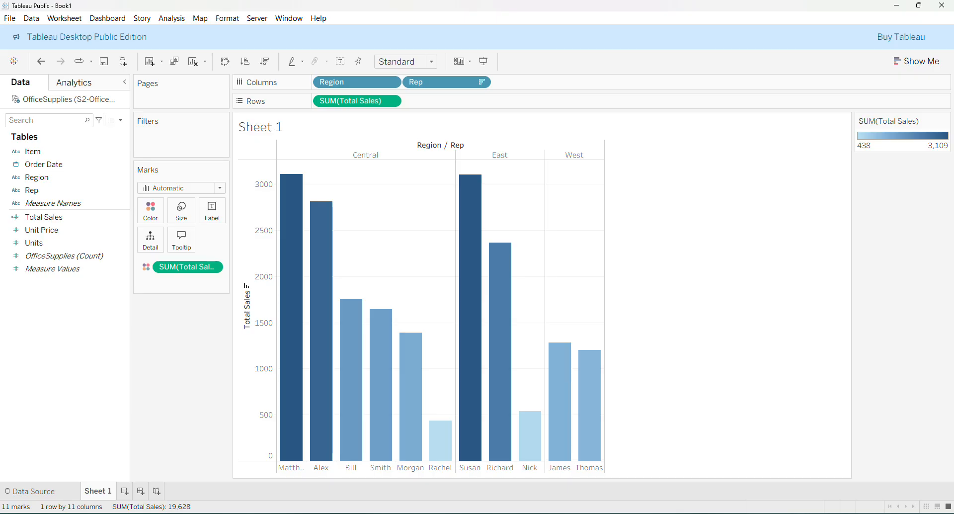
- Label the bars with their Total Sales values
left_click(55, 230)
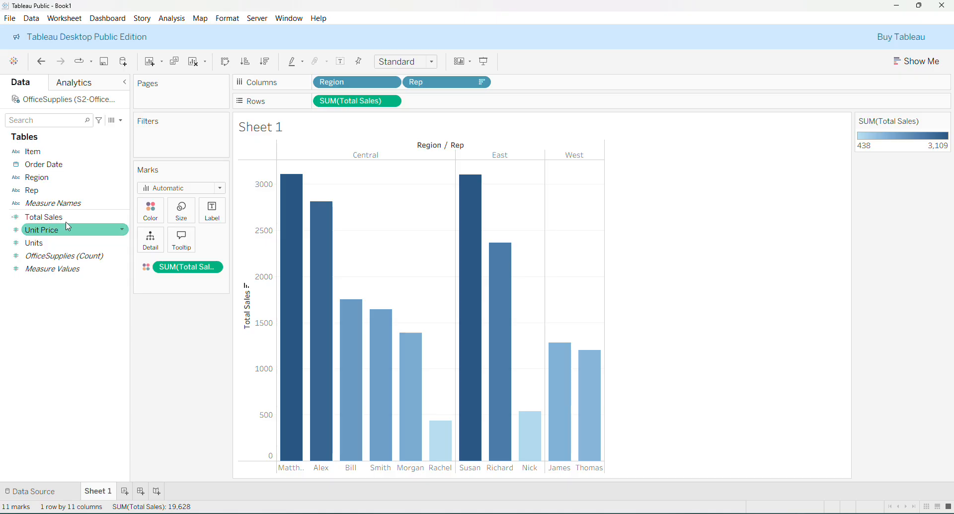
left_click(51, 219)
left_click_drag(51, 222, 218, 212)
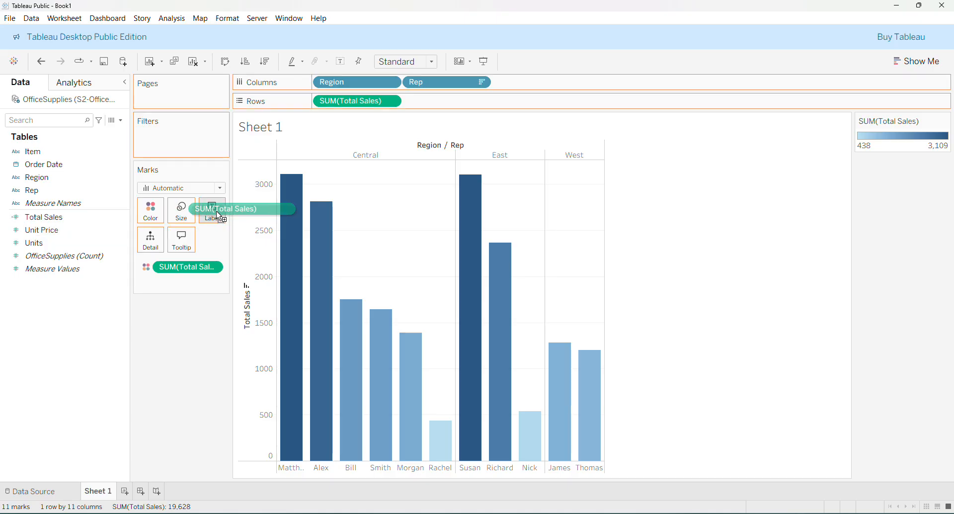
left_click_drag(216, 211, 216, 211)
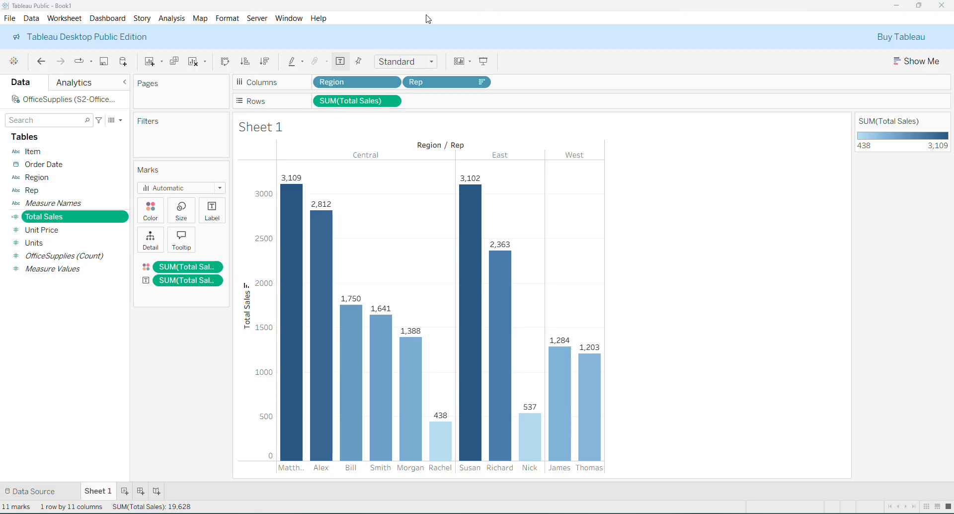
- Set the default number format of Total Sales to custom currency with 1 decimal place and Thousands (K) display units
left_click(77, 219)
right_click(77, 219)
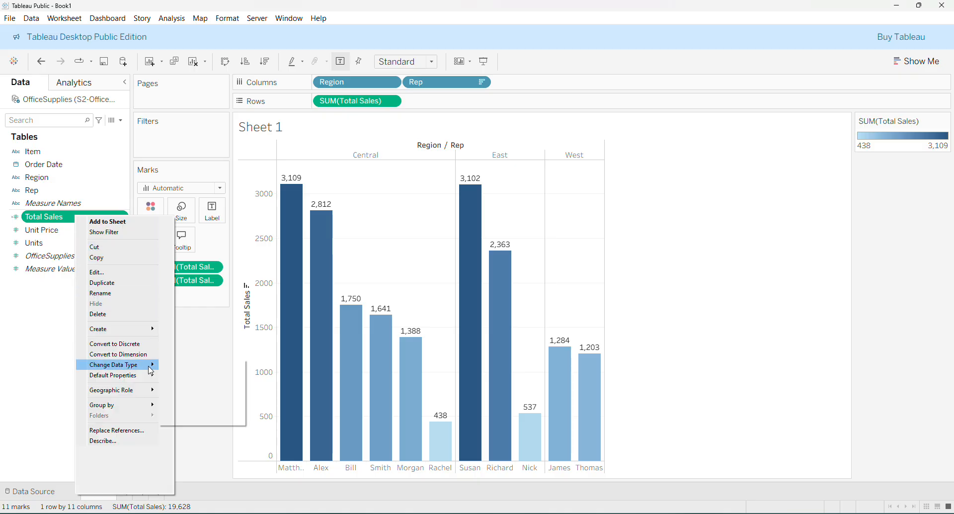
mouse_move(150, 371)
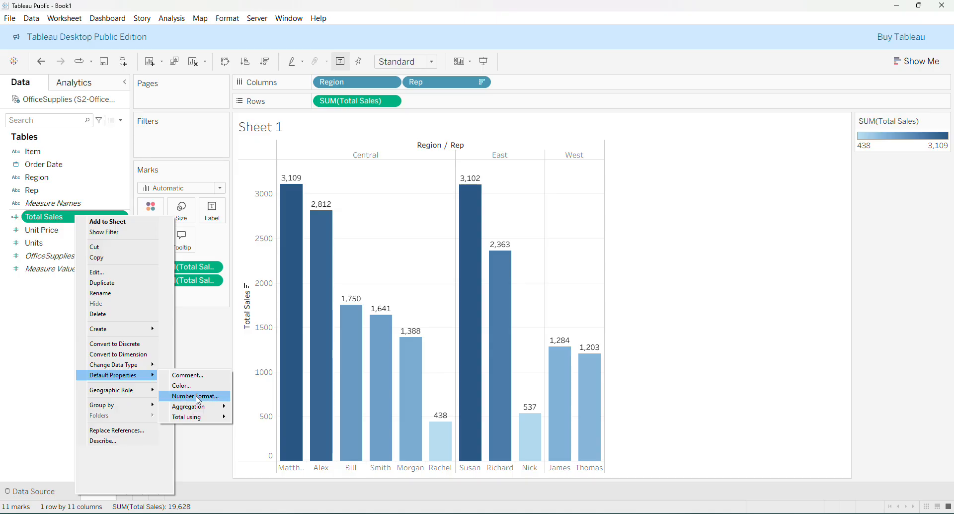
left_click(198, 396)
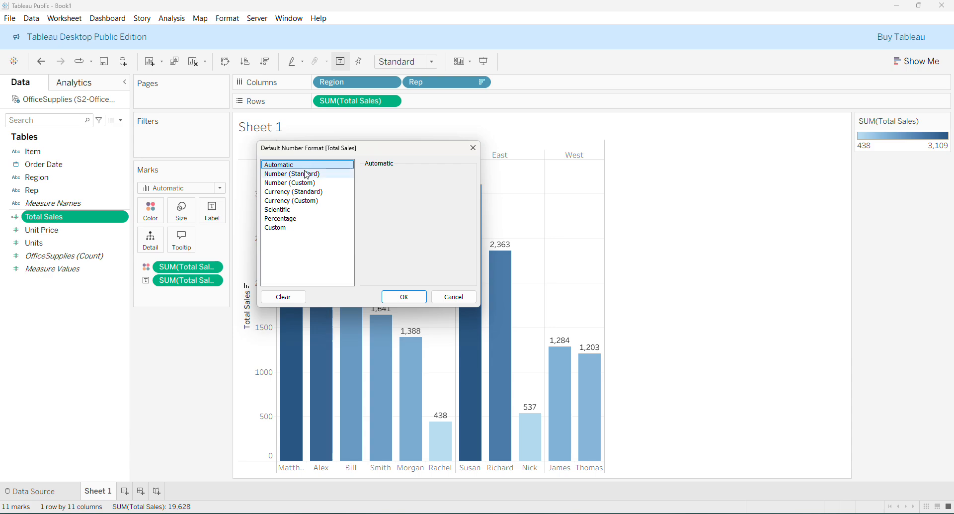
left_click(298, 201)
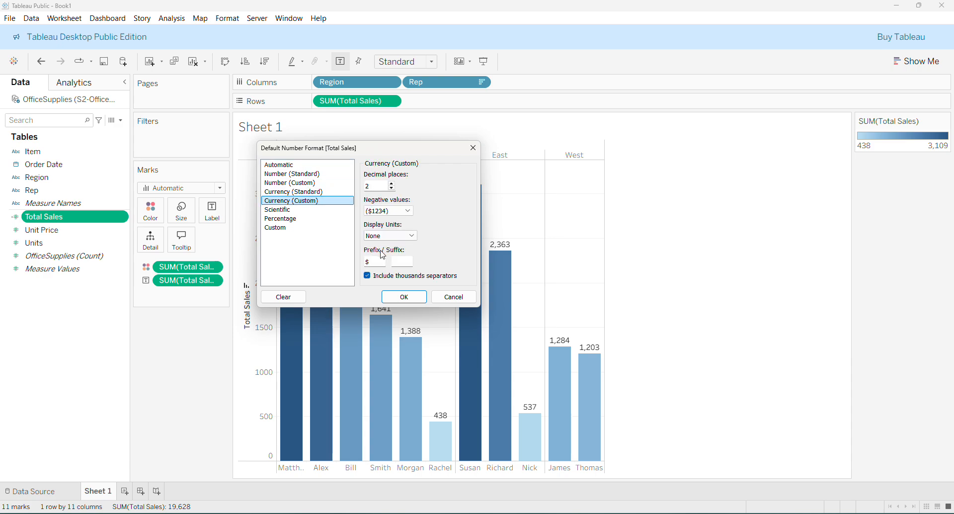
left_click(392, 188)
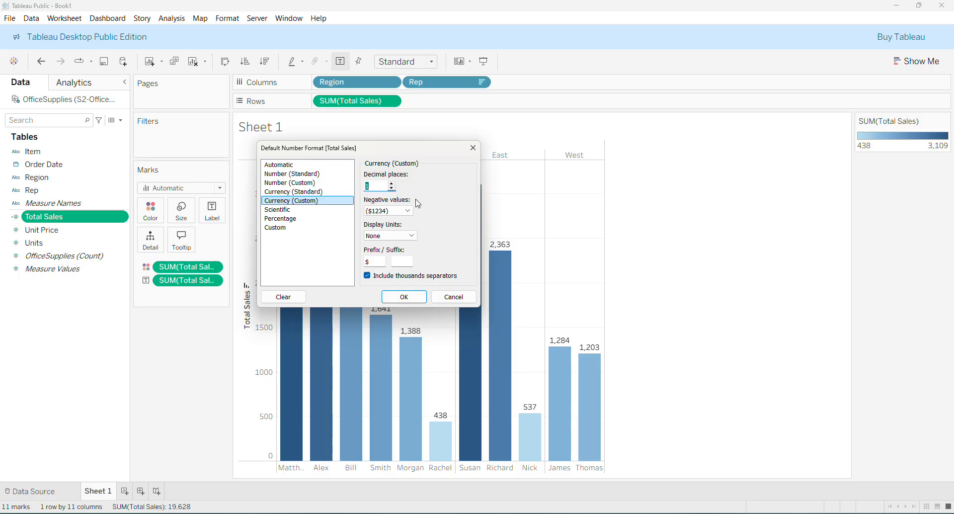
left_click(404, 237)
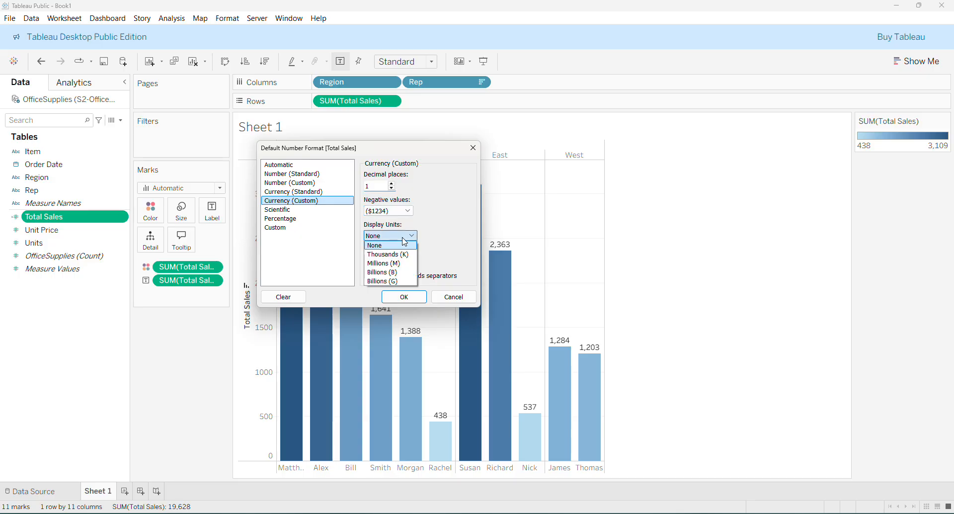
left_click(393, 253)
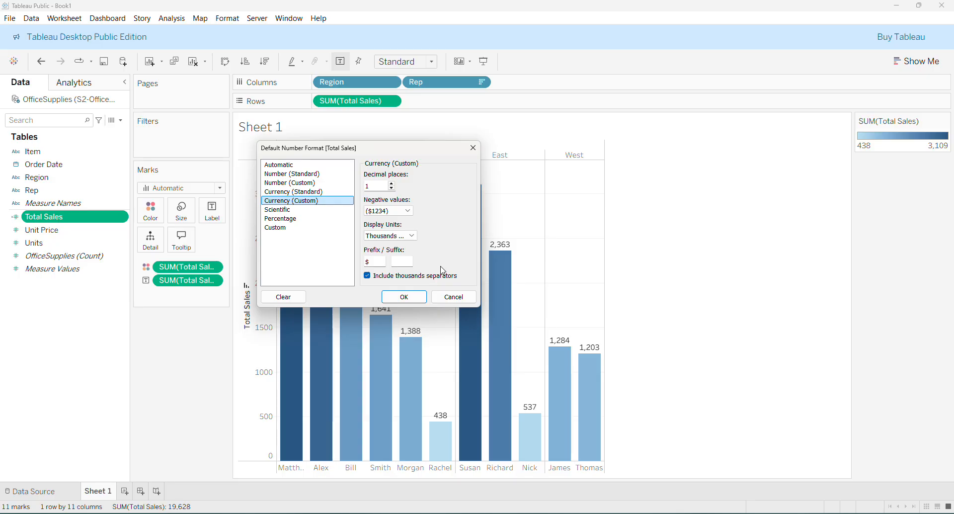
left_click(412, 297)
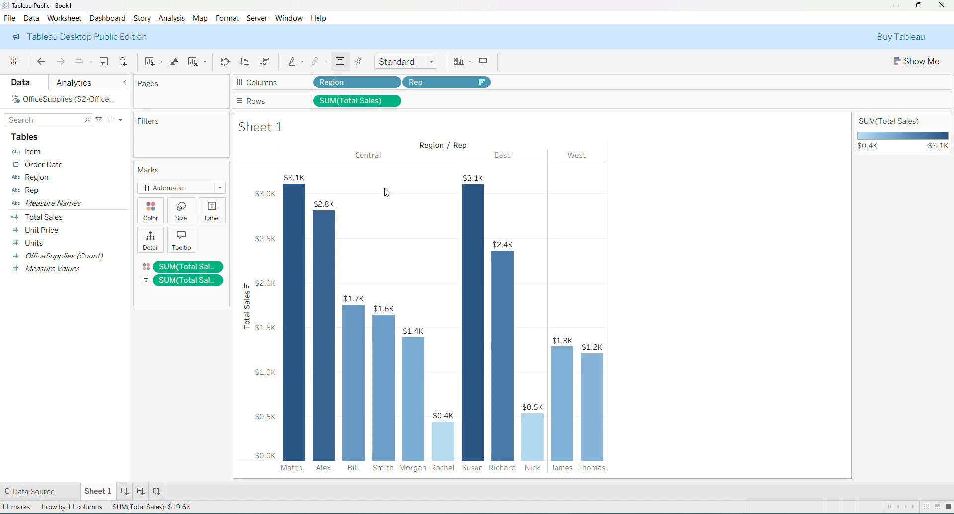
- Set the font size of the bars' mark labels to 12 and clear the bar selection
left_click(301, 175)
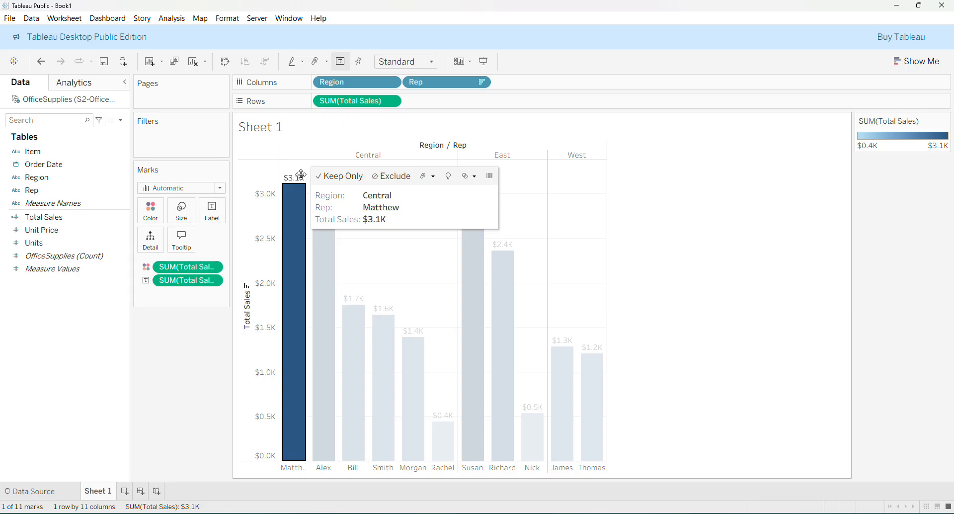
left_click(214, 211)
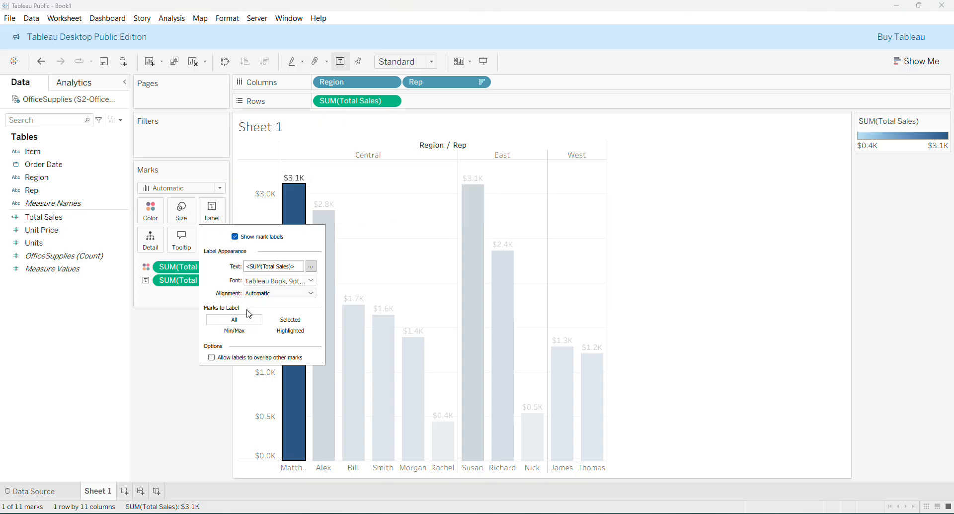
left_click(311, 280)
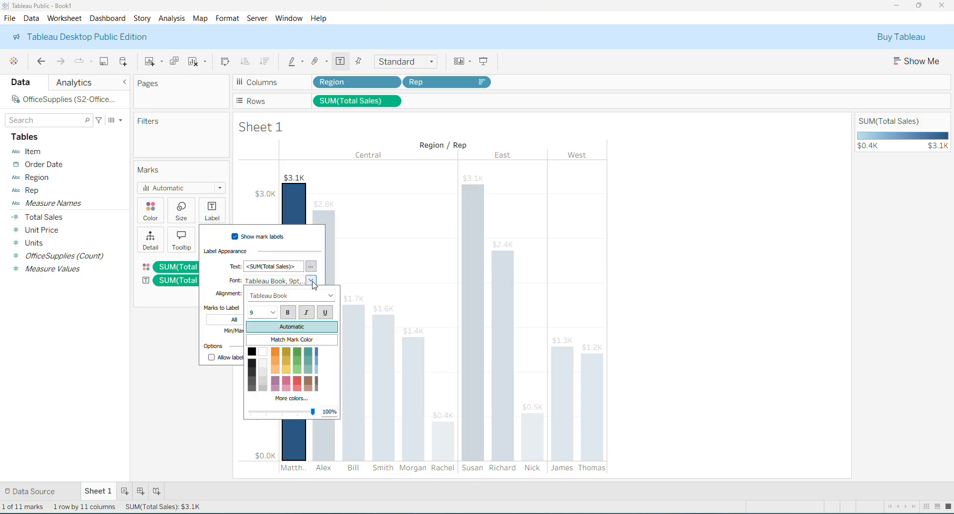
left_click(274, 313)
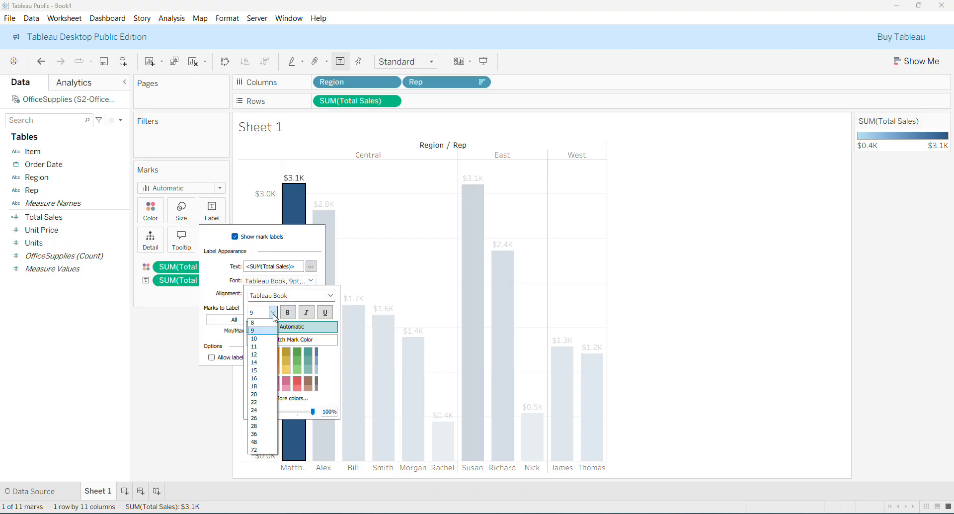
left_click(265, 352)
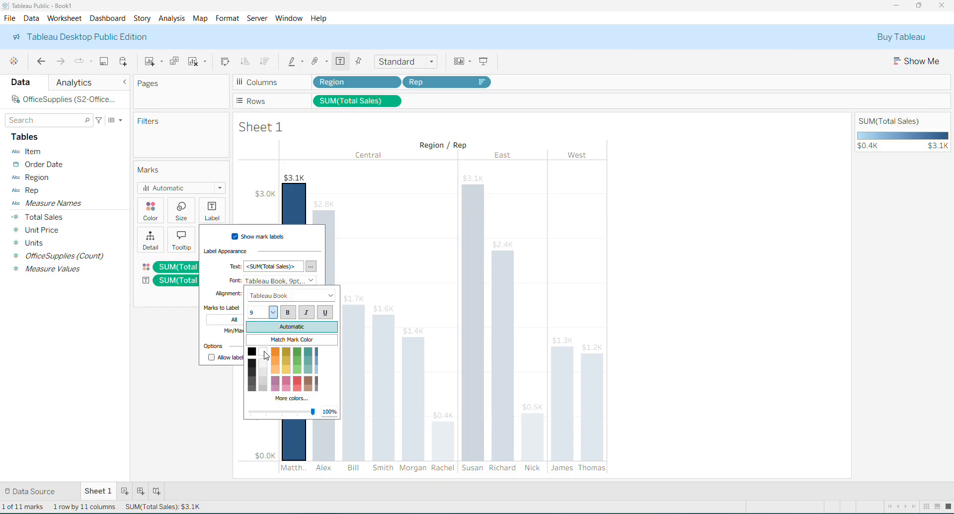
left_click(417, 280)
left_click(432, 273)
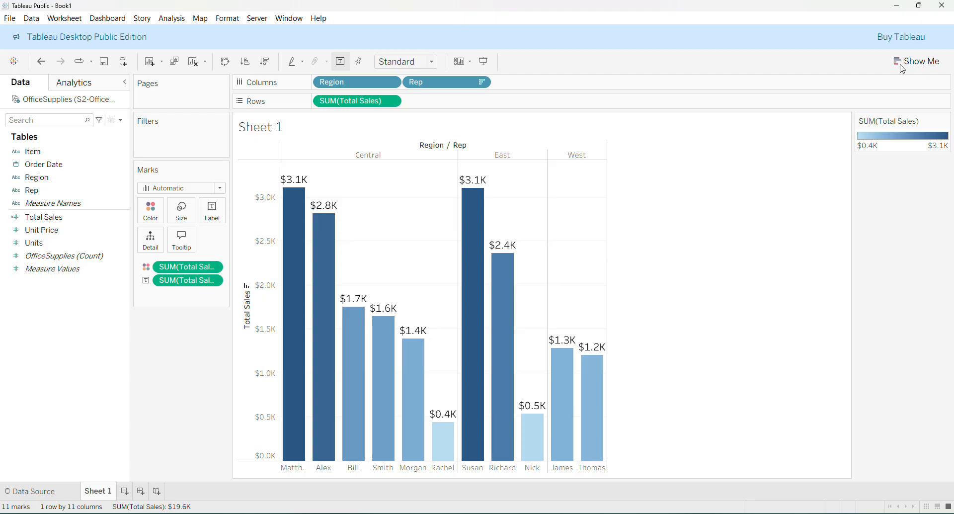
- Open the Show Me chart suggestions and check which fields the map chart type requires
left_click(917, 72)
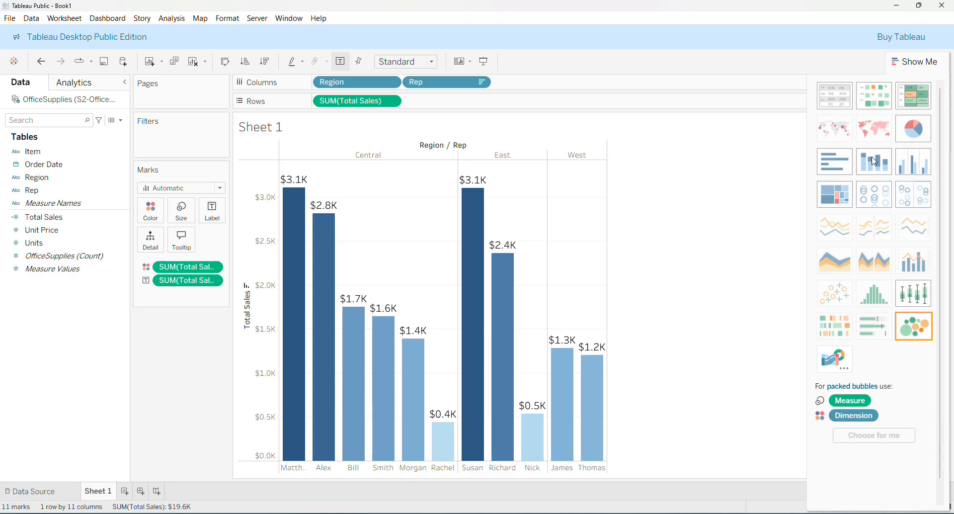
left_click(875, 130)
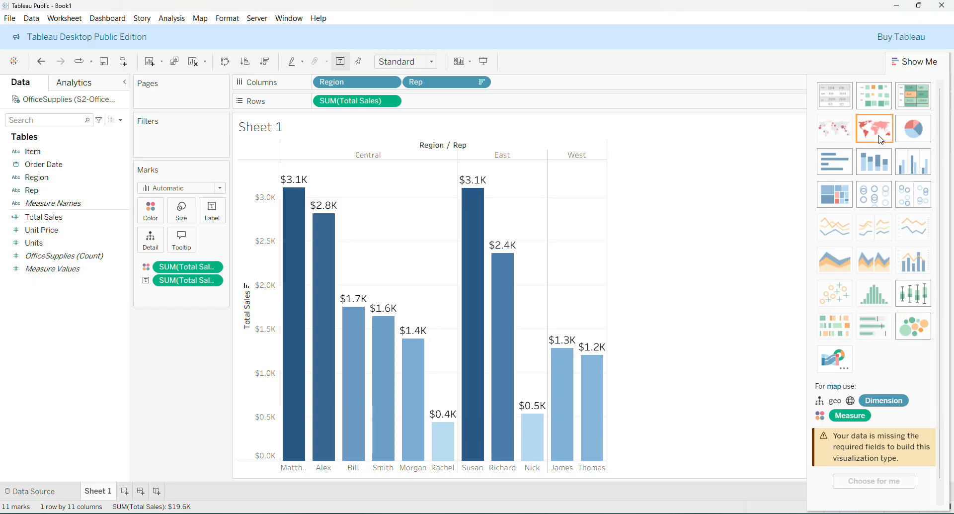